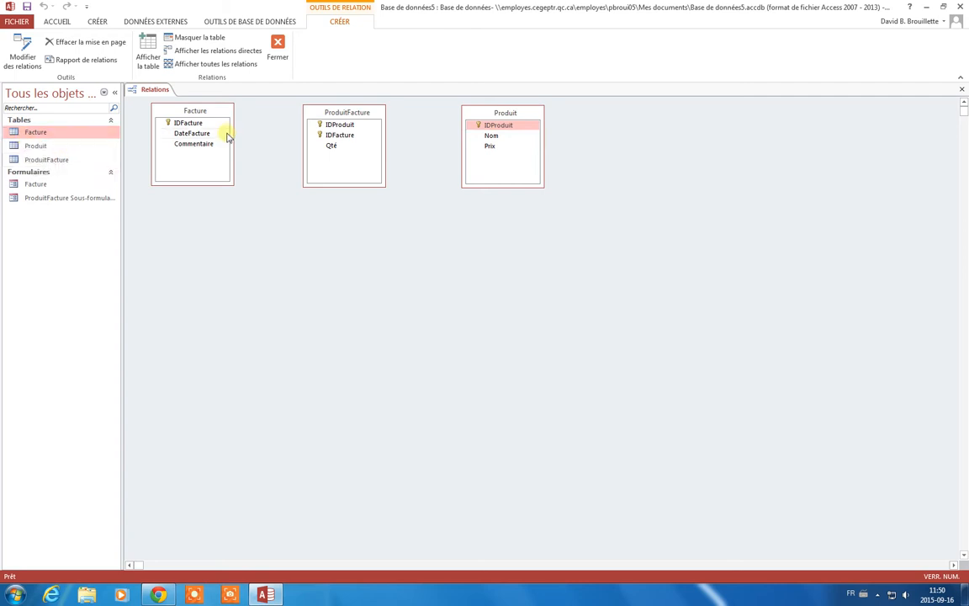
Step: Close the relationships layout and open the Facture table in design view to review its fields
right_click(153, 89)
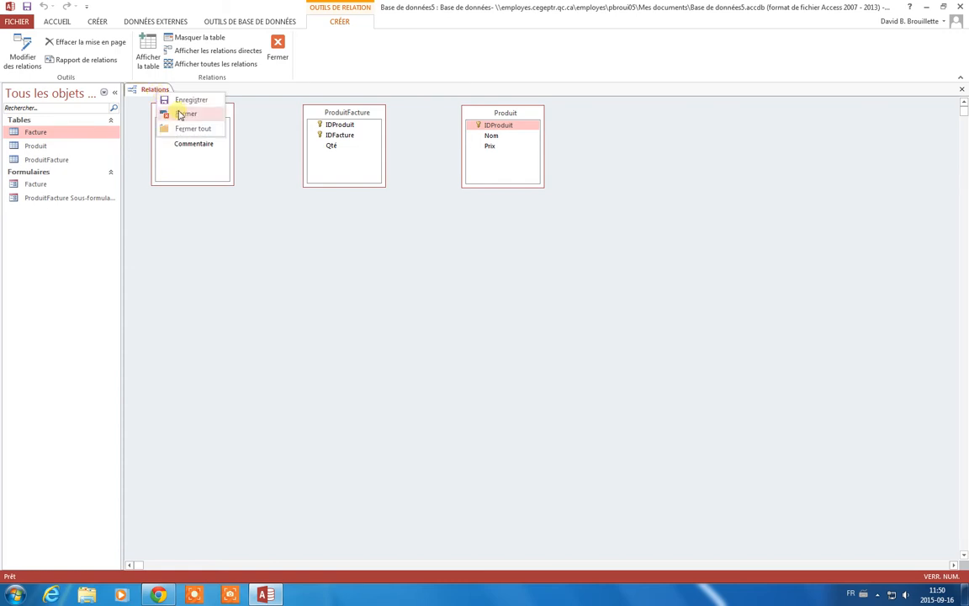
click(180, 114)
click(424, 327)
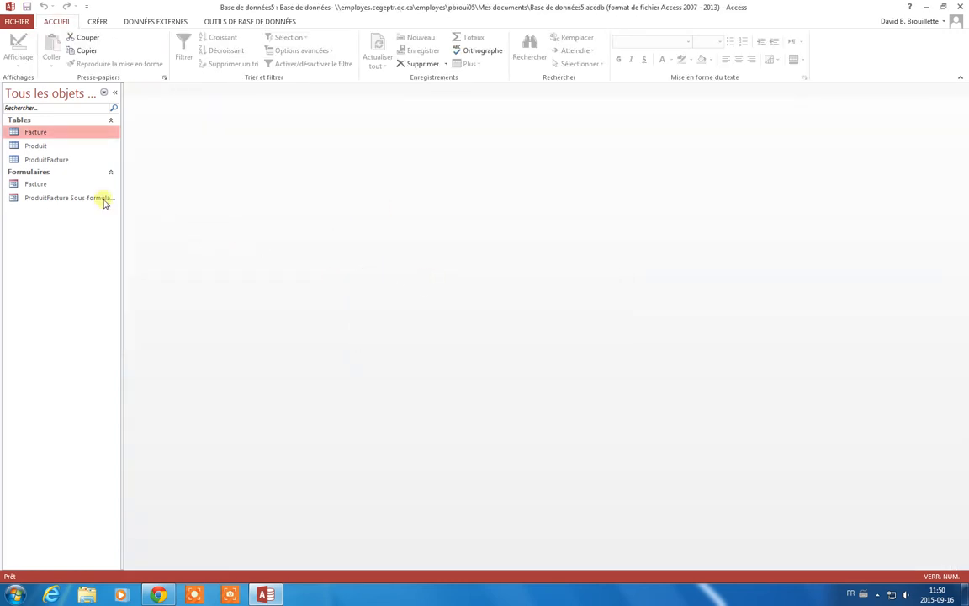
right_click(13, 132)
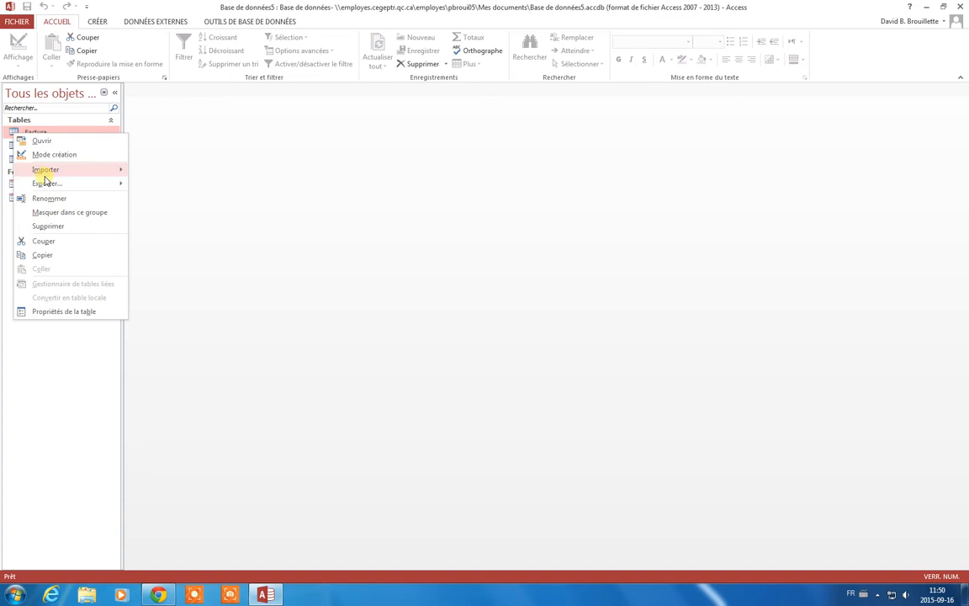
click(43, 154)
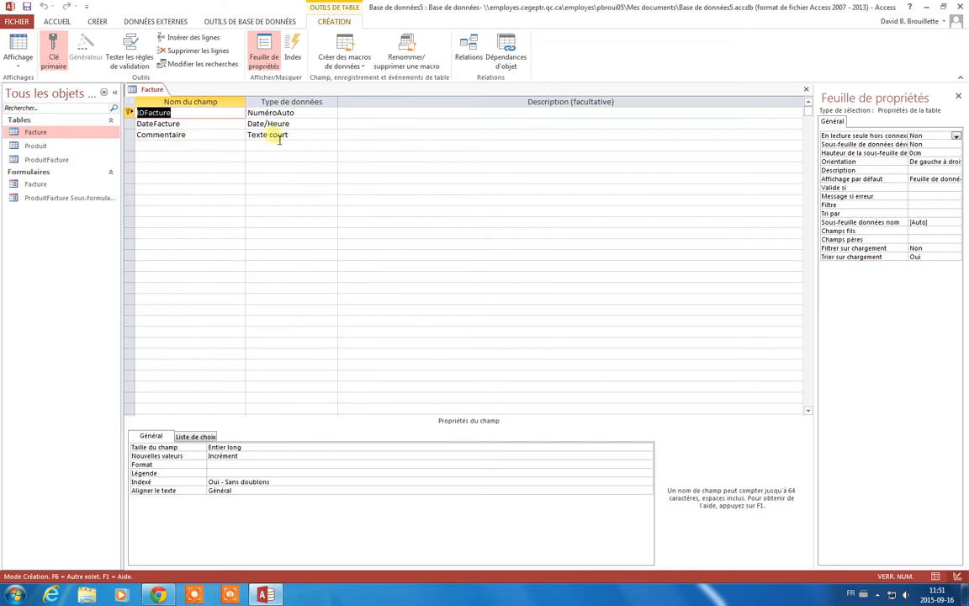
Step: Open the Produit table in design view and examine the Nom and Prix fields with their data types
click(35, 146)
right_click(36, 146)
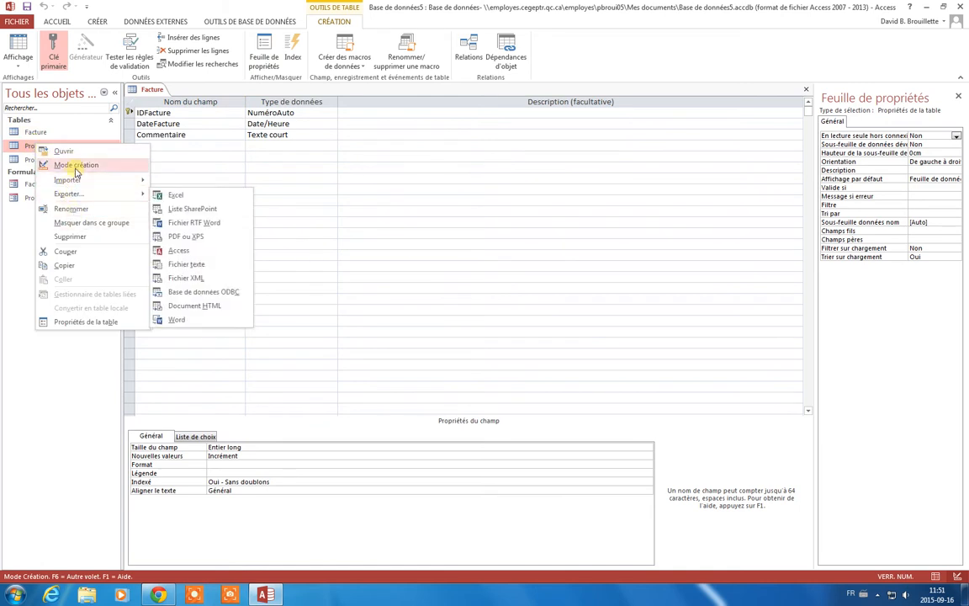
click(76, 167)
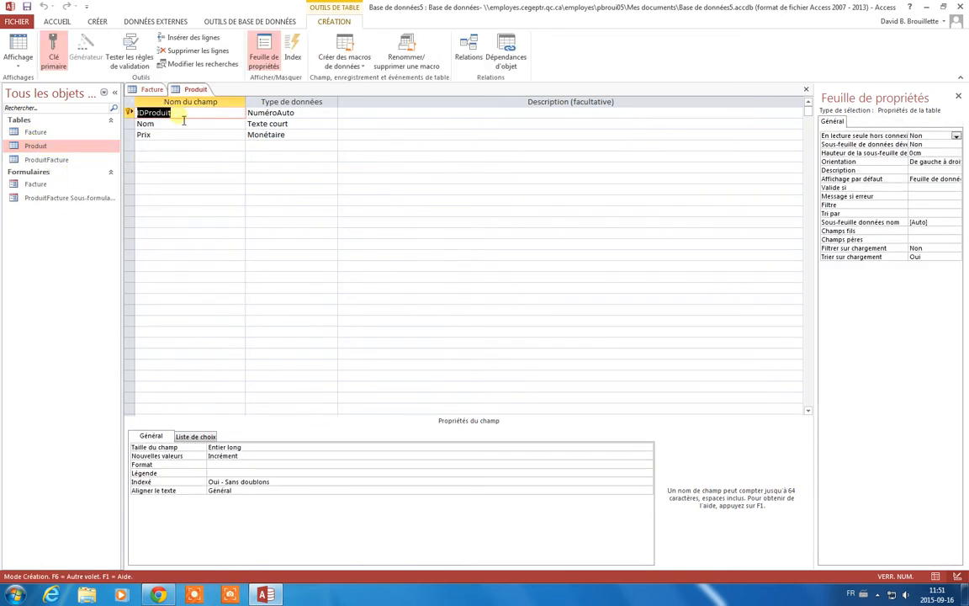
click(186, 125)
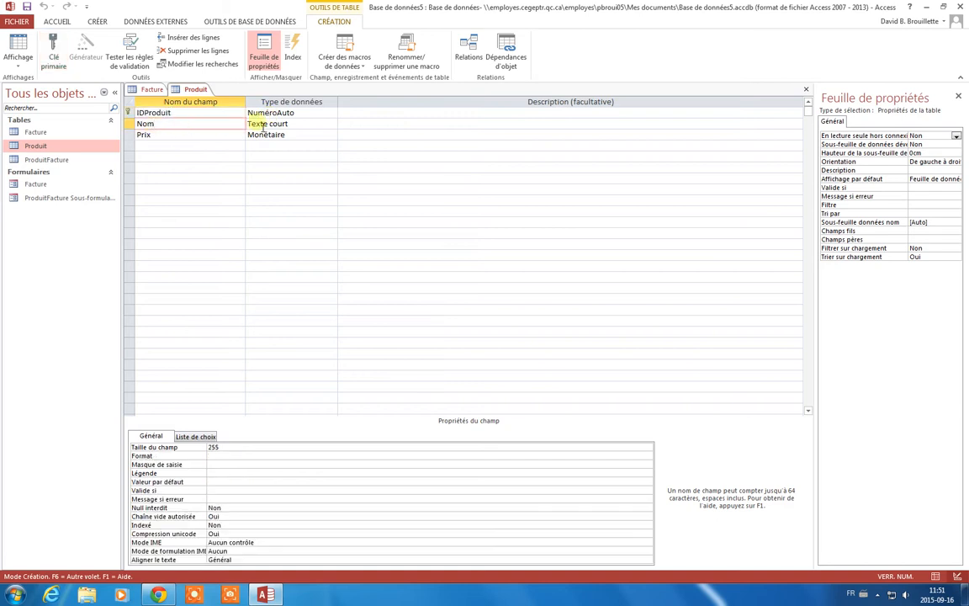
click(183, 145)
click(185, 135)
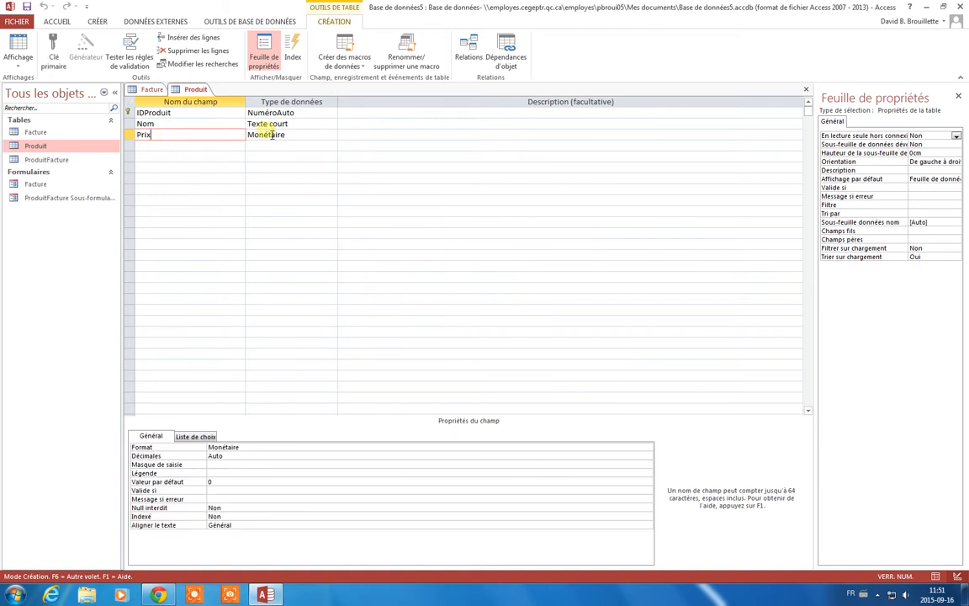
Step: Open the ProduitFacture table in design view and examine its IDProduit, IDFacture and Qté fields
right_click(51, 160)
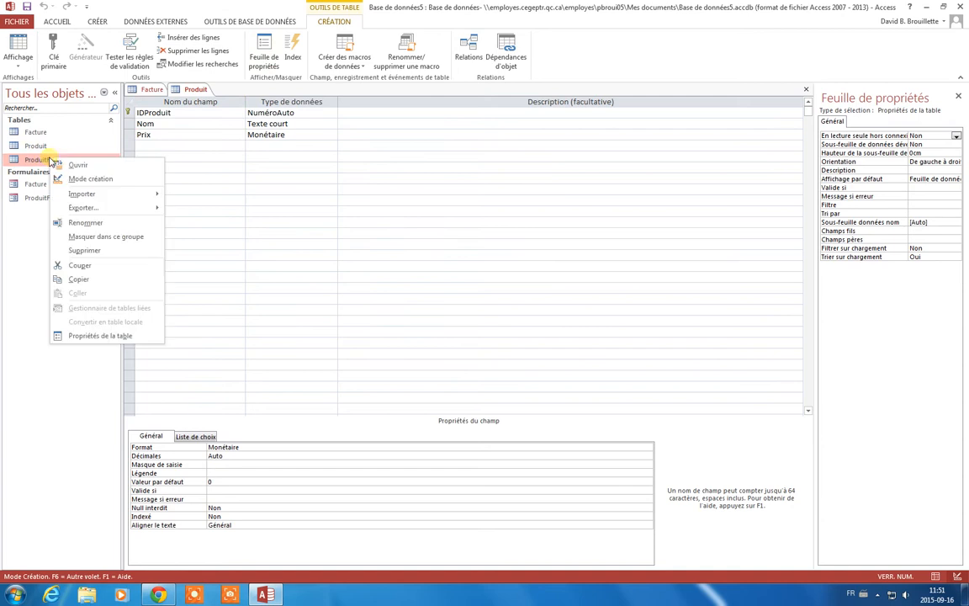
click(88, 179)
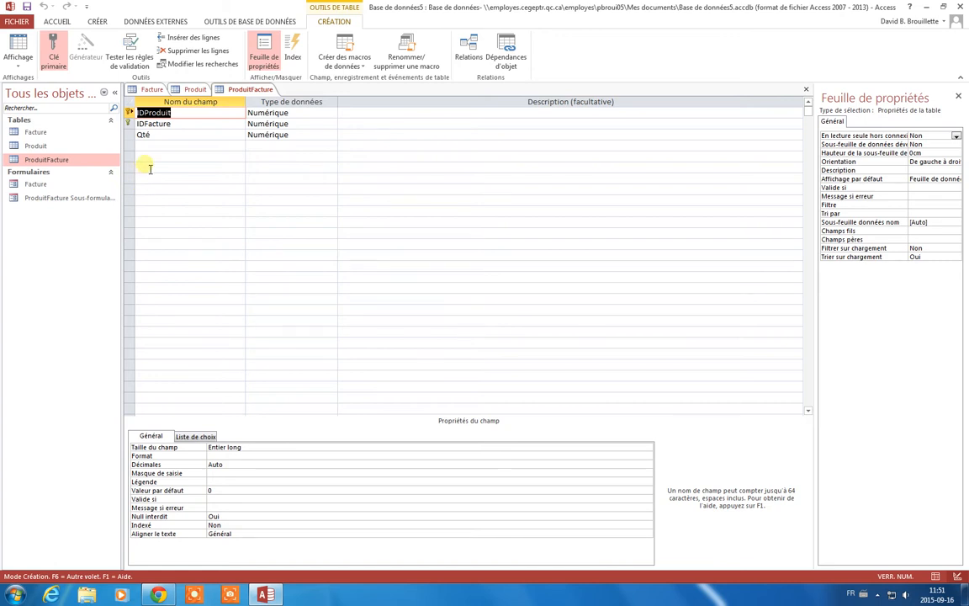
click(140, 124)
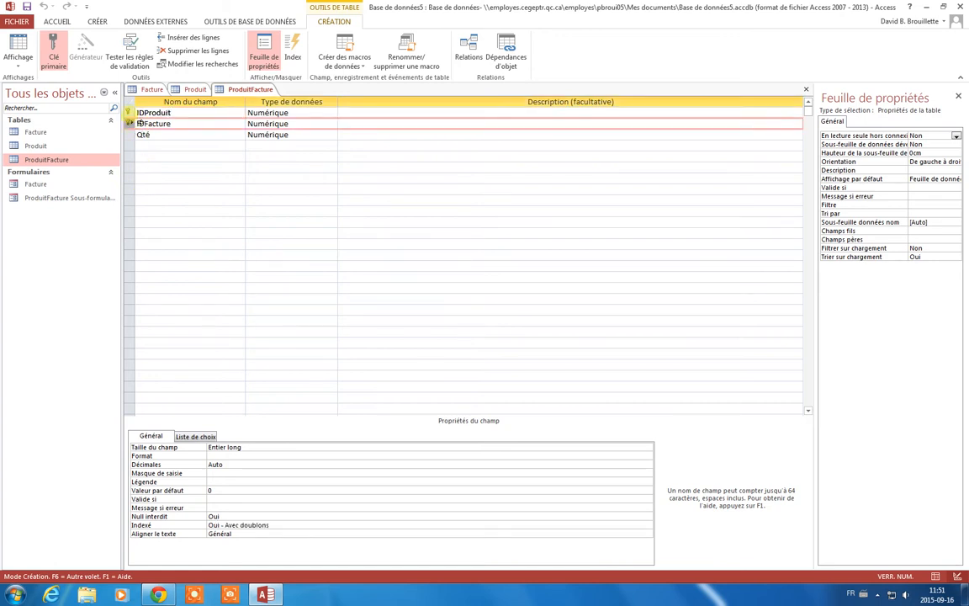
click(131, 113)
click(183, 136)
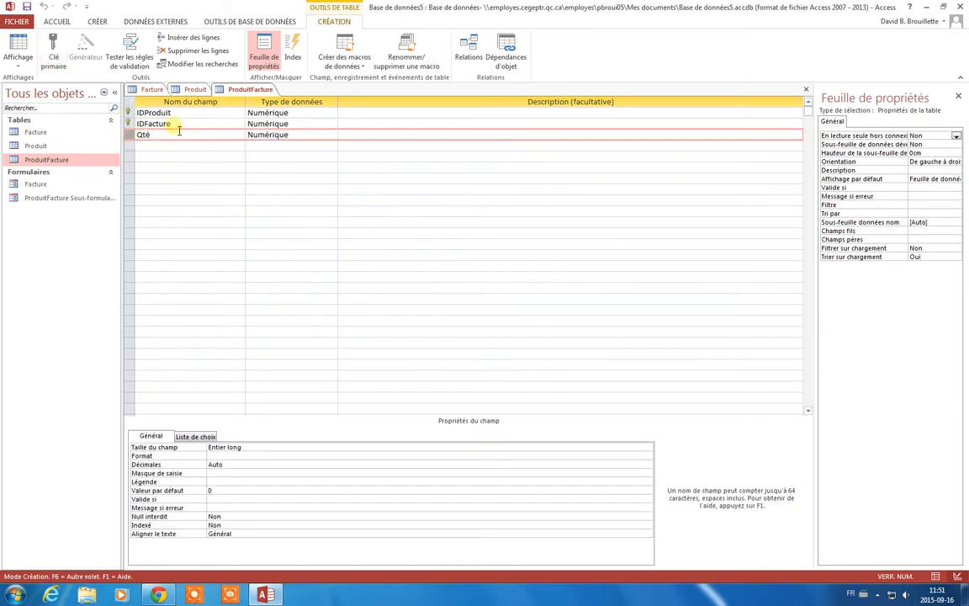
click(180, 127)
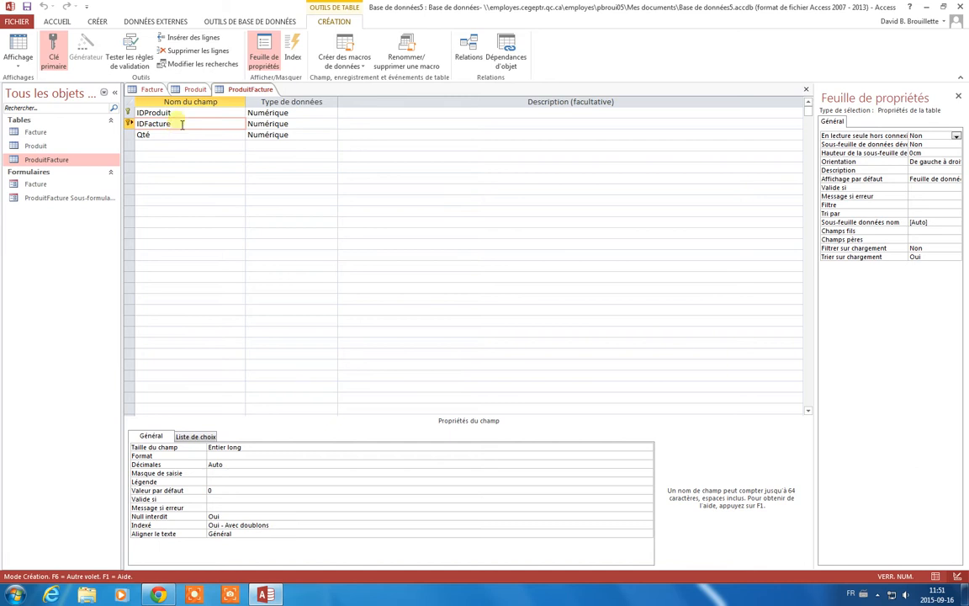
click(182, 114)
click(178, 137)
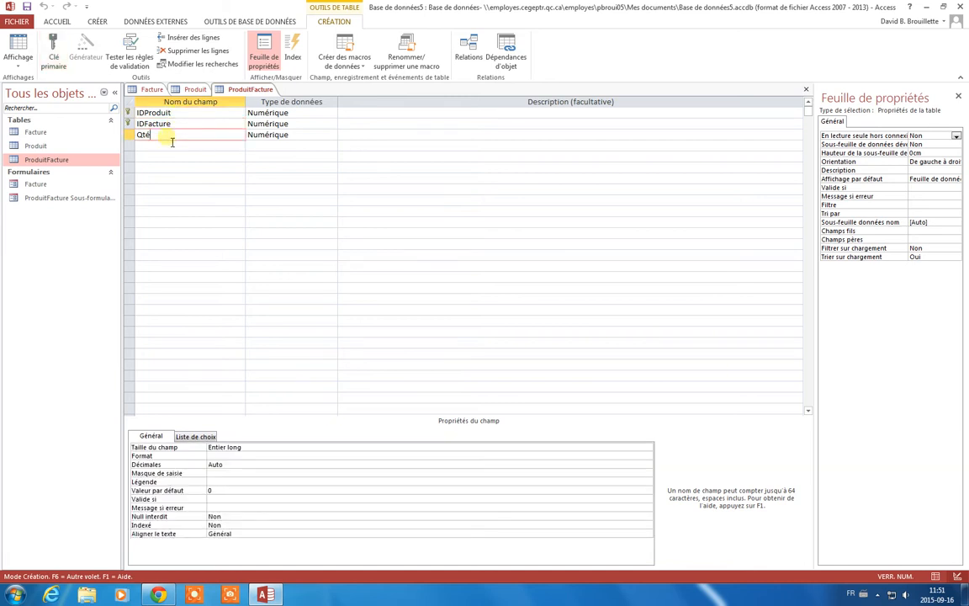
Step: Select the IDProduit and IDFacture rows together to review the composite primary key, ending on the Qté field
drag(129, 114, 130, 125)
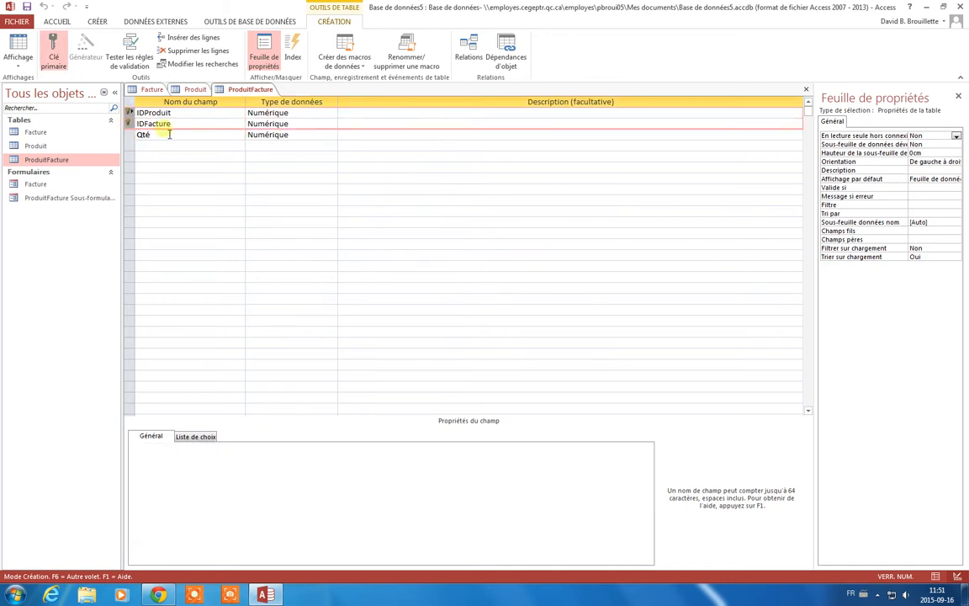
click(166, 136)
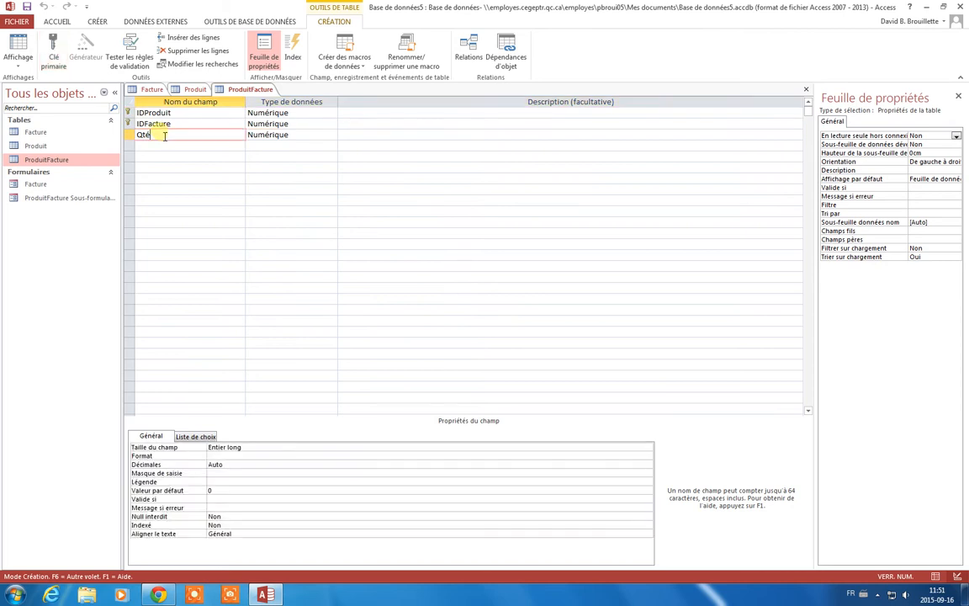
click(129, 113)
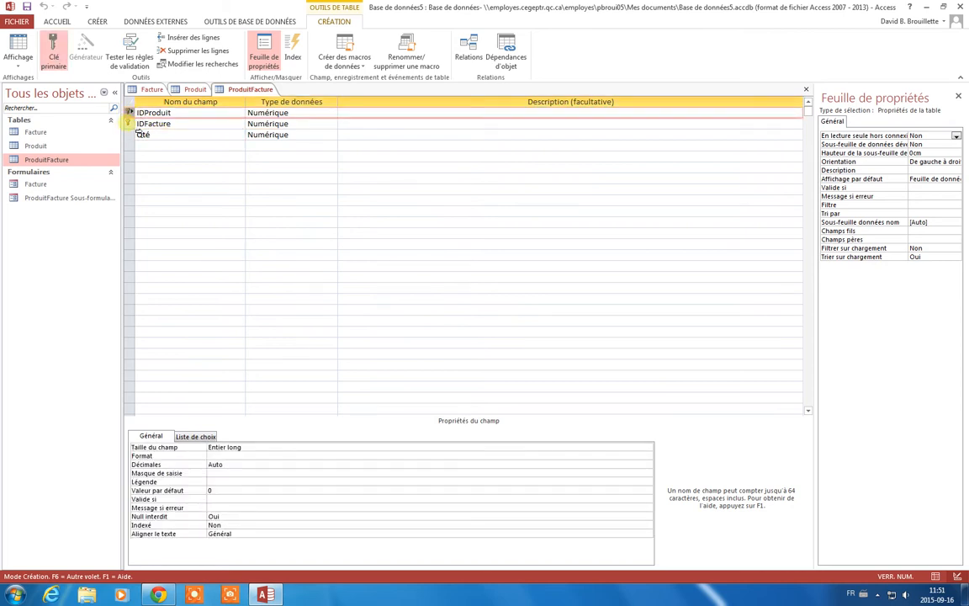
drag(128, 119, 130, 125)
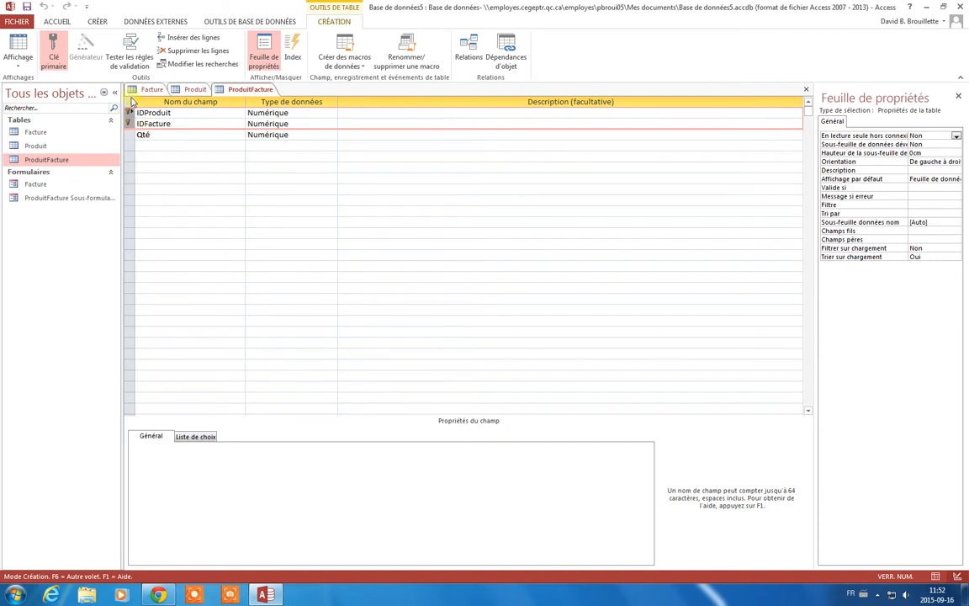
click(144, 137)
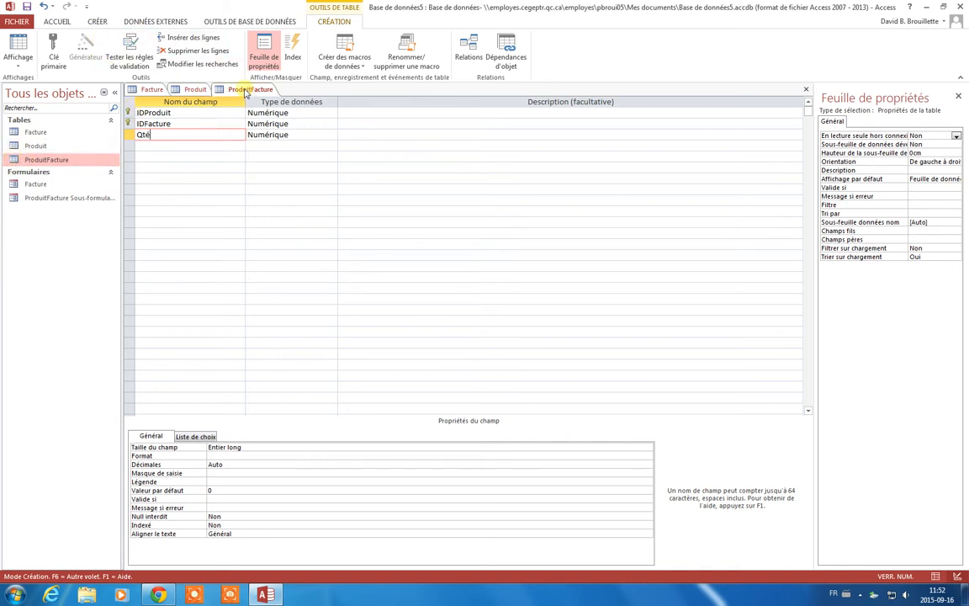
Step: Close all open table designs and open the database's relationships layout
right_click(244, 90)
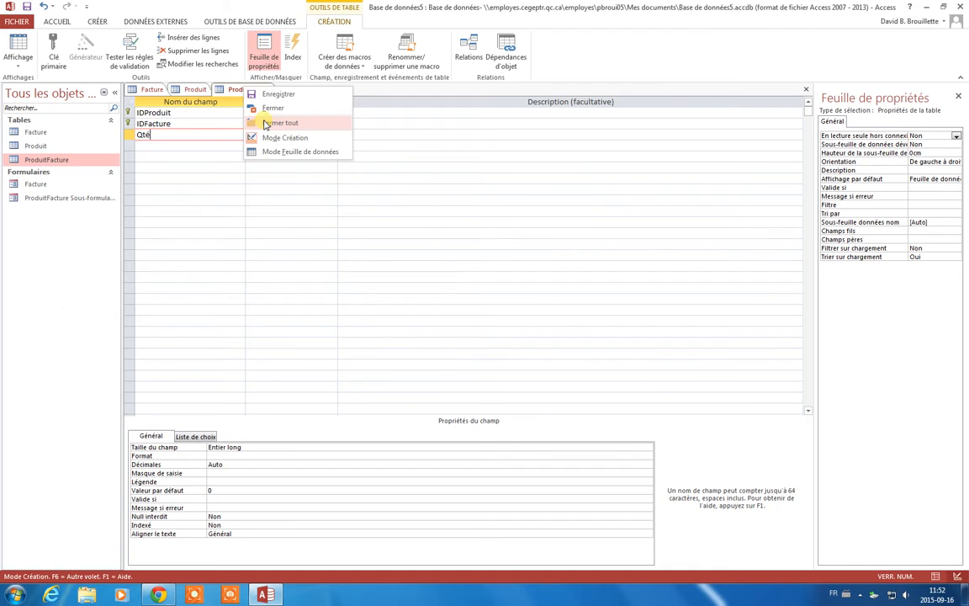
click(266, 123)
click(252, 22)
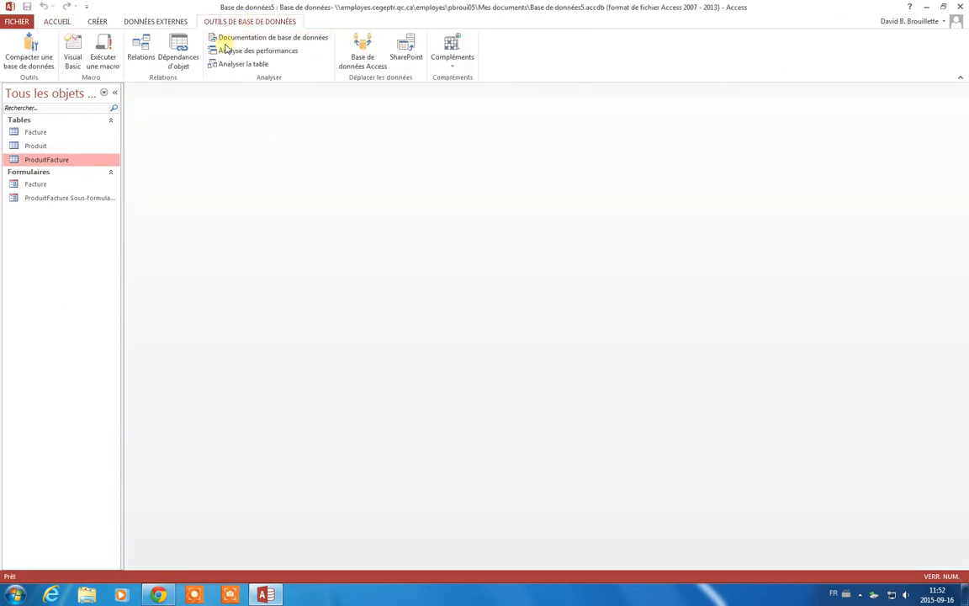
click(141, 47)
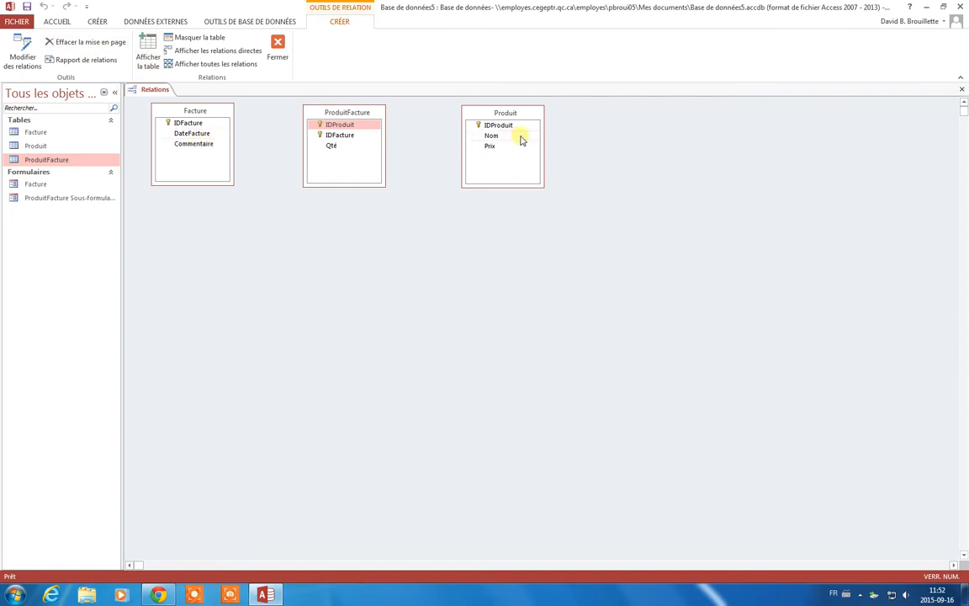
Step: Shift the Facture table slightly and relate its IDFacture to IDFacture in ProduitFacture, enforcing referential integrity
drag(194, 110, 205, 109)
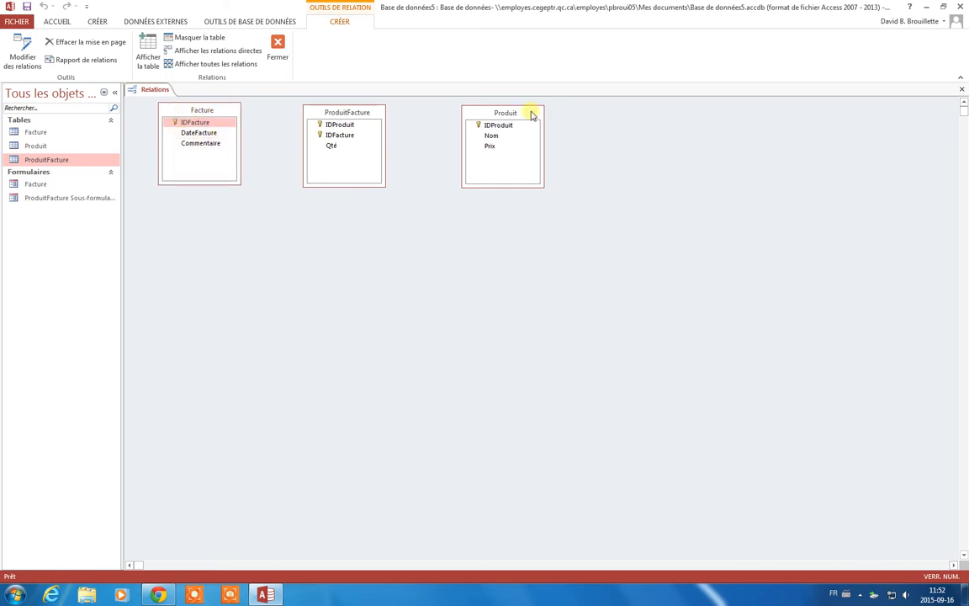
drag(185, 122, 340, 142)
click(407, 232)
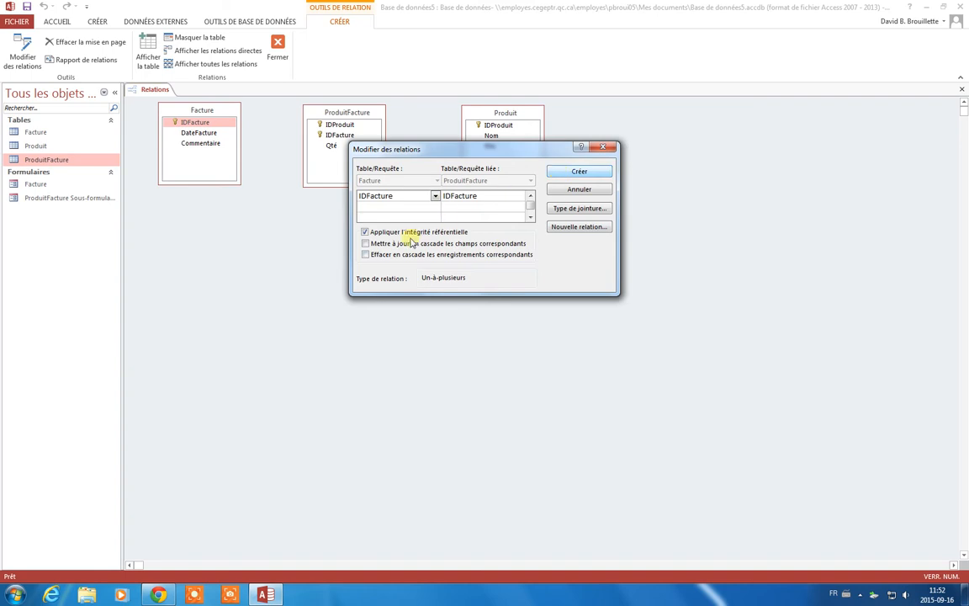
click(572, 173)
Step: Relate IDProduit between ProduitFacture and Produit with referential integrity enforced, and close the relationships layout
drag(337, 126, 505, 128)
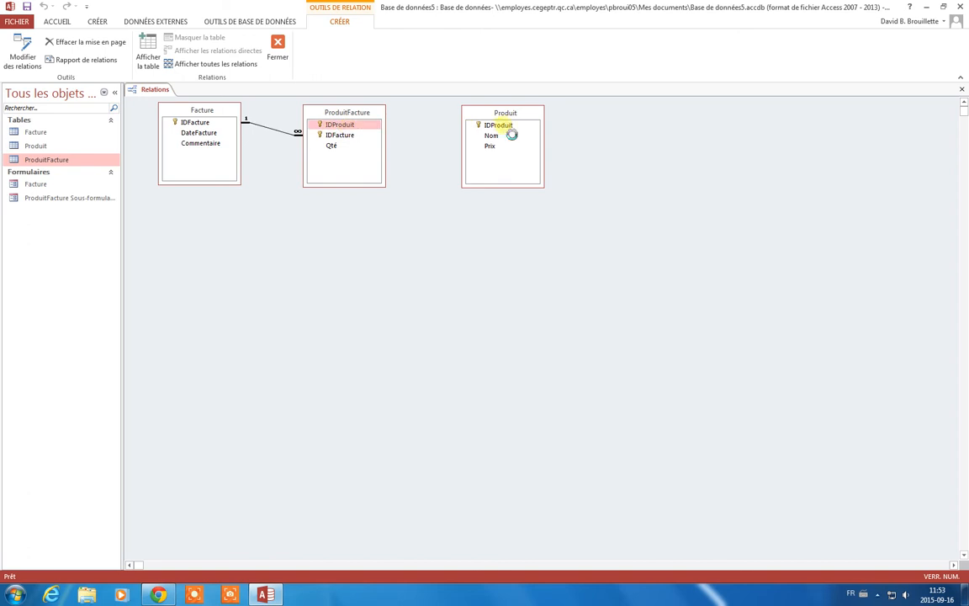
drag(505, 128, 505, 128)
click(399, 231)
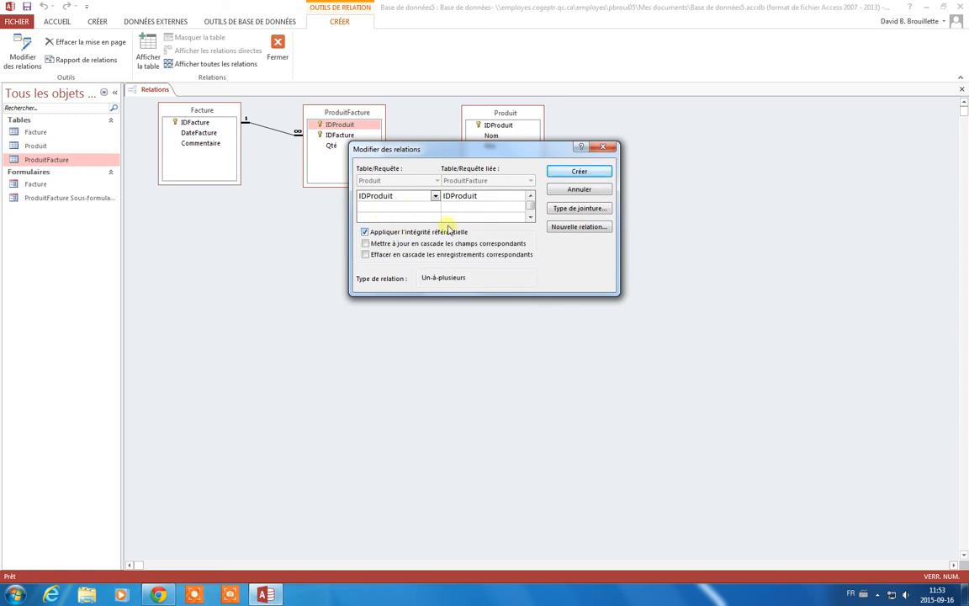
click(566, 171)
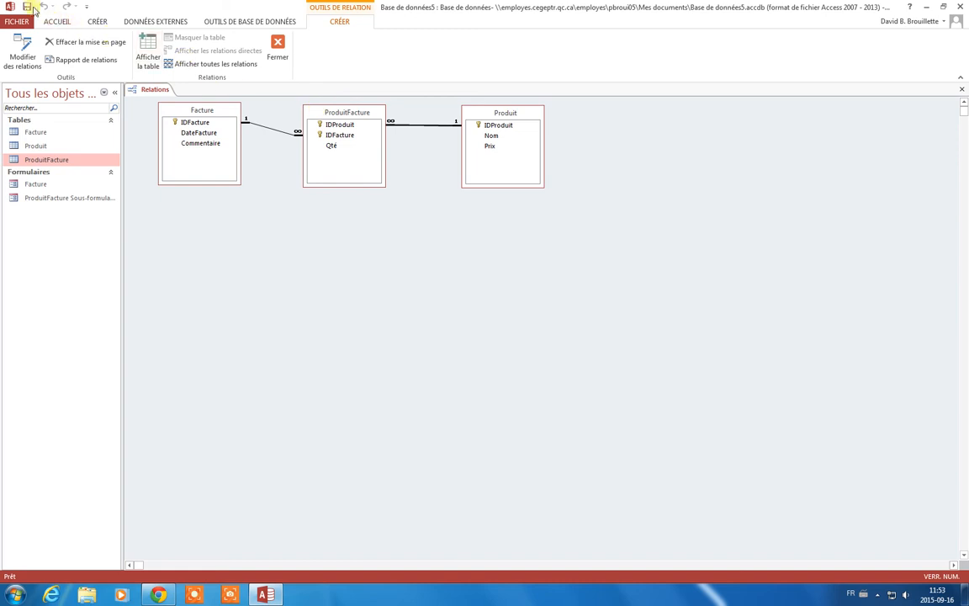
right_click(161, 93)
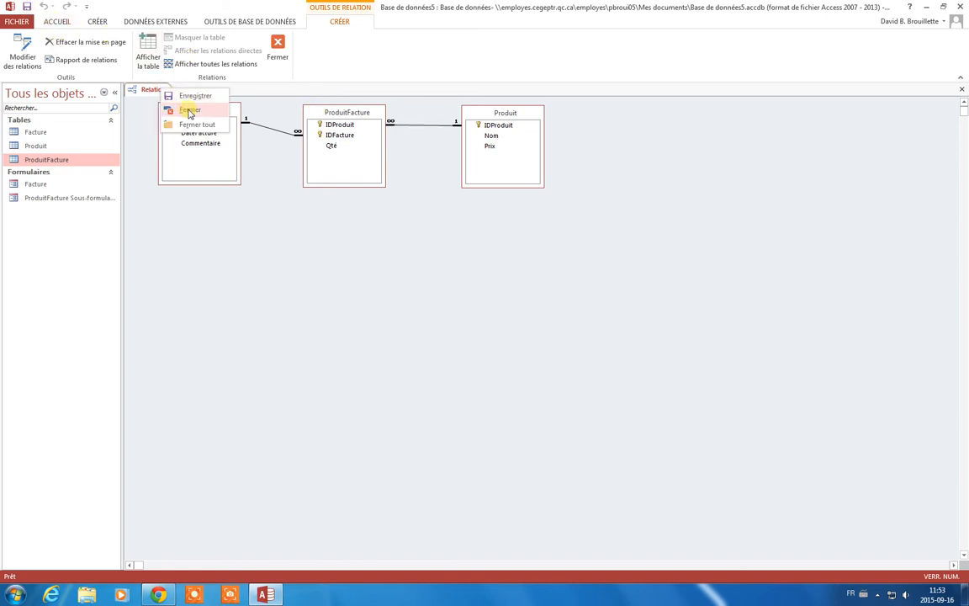
click(190, 112)
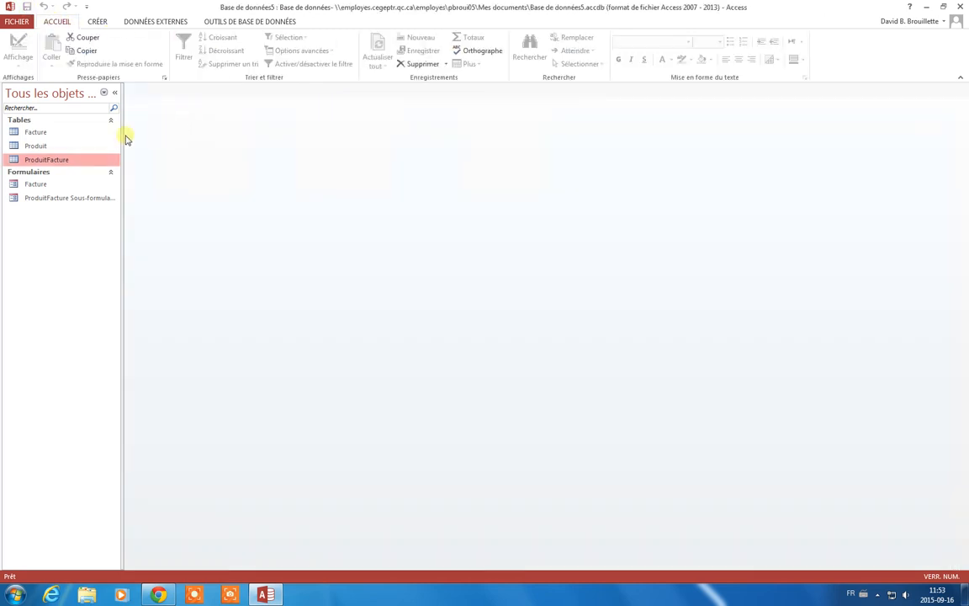
Step: Open the Facture table's records and widen the Commentaire column
click(13, 133)
double_click(13, 133)
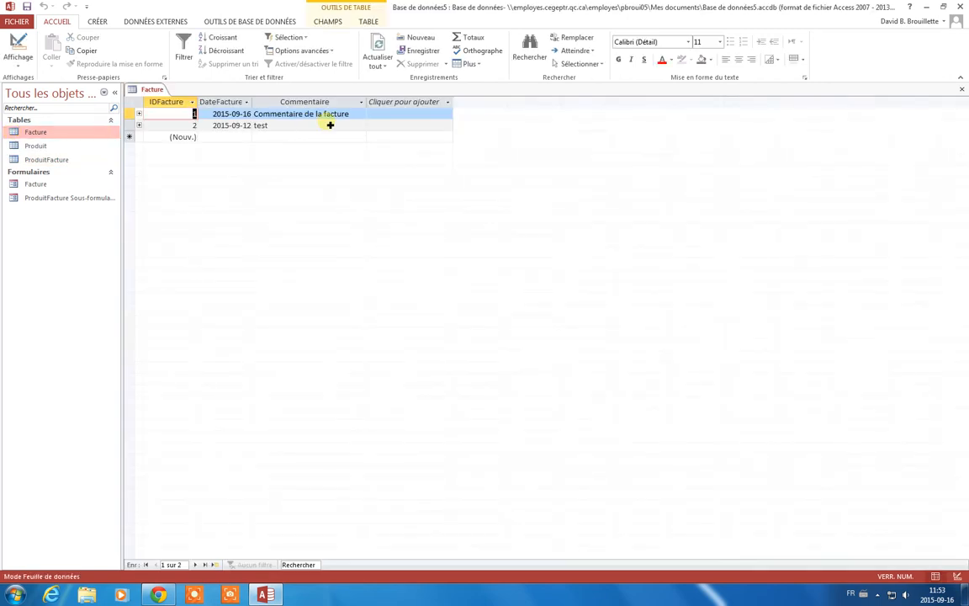
drag(371, 105, 434, 105)
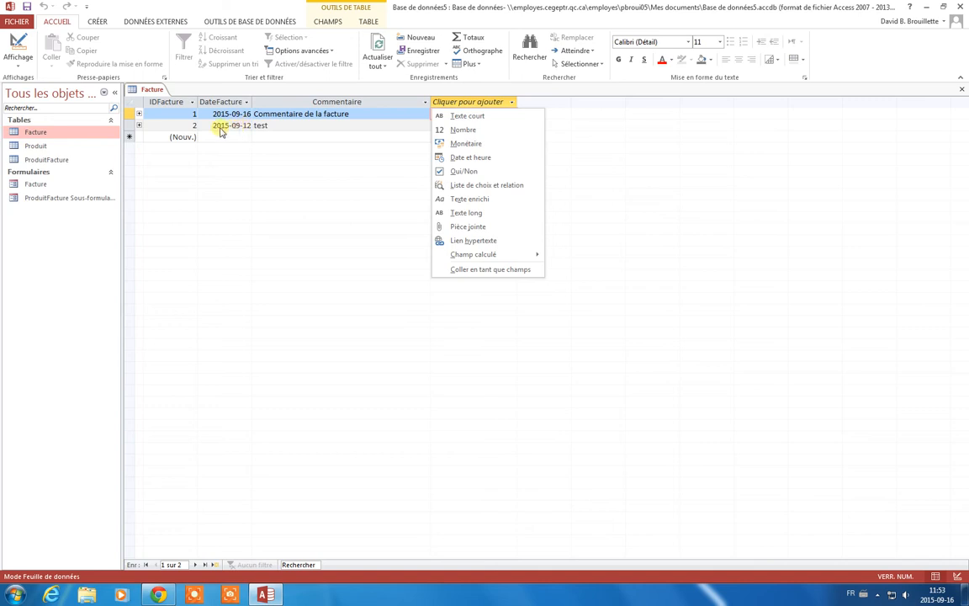
click(298, 132)
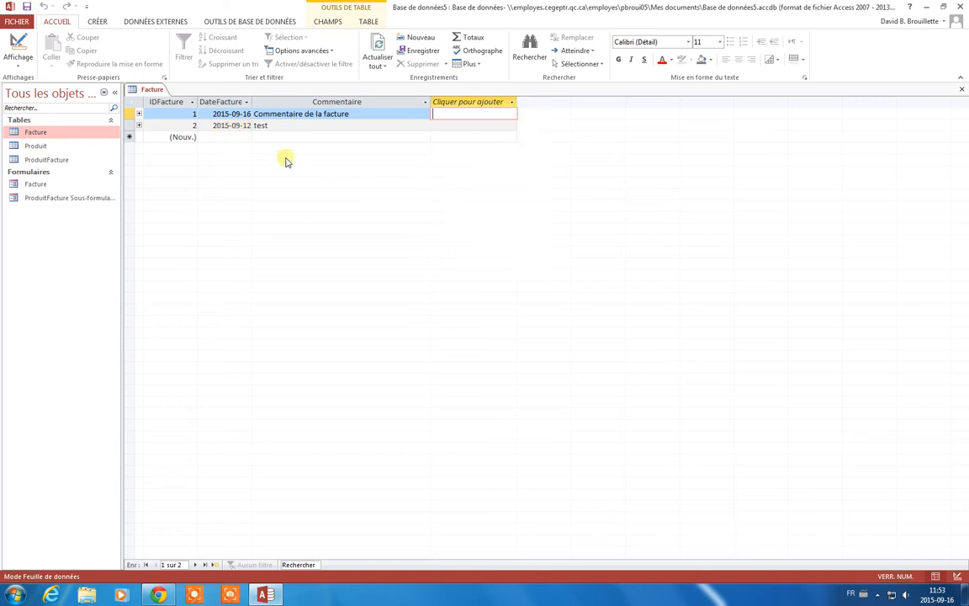
Step: Open the records of the Produit and ProduitFacture tables and examine the IDFacture values in ProduitFacture
double_click(35, 147)
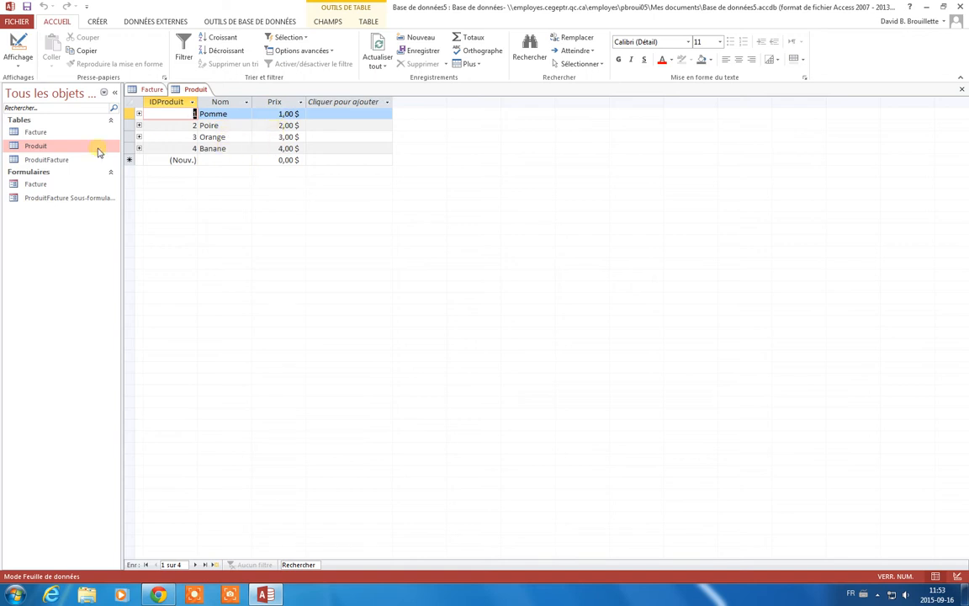
double_click(47, 160)
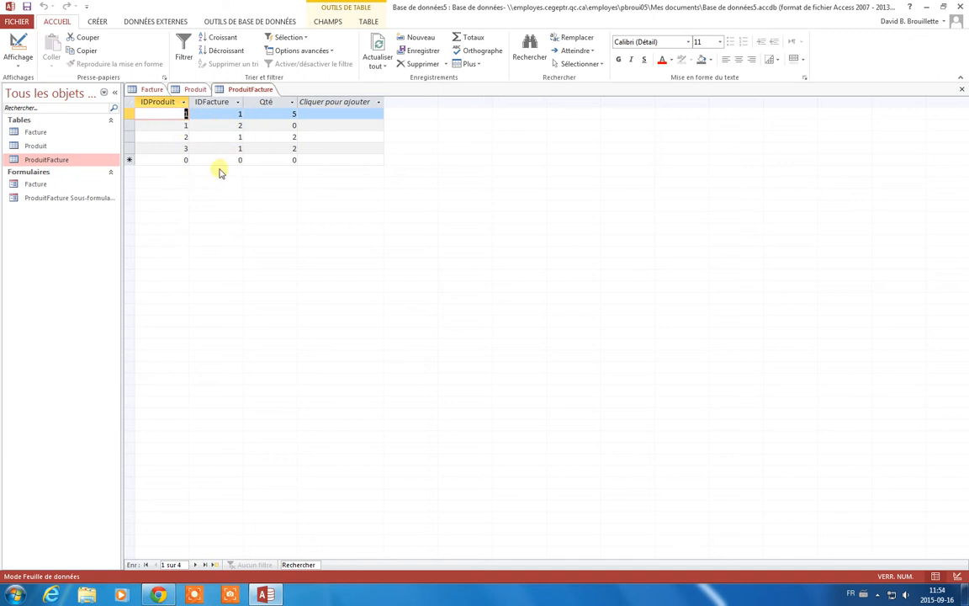
click(215, 117)
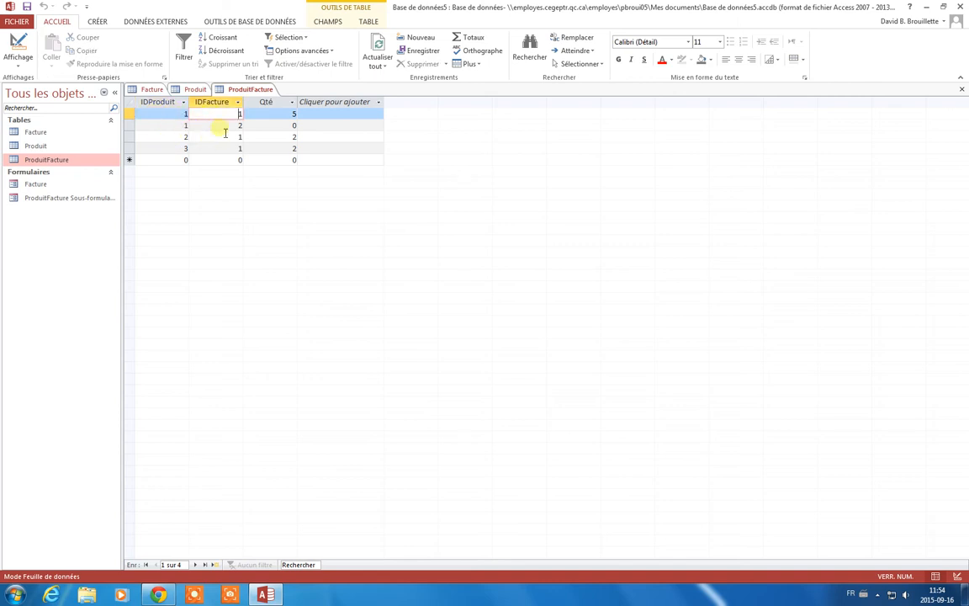
Step: Start a new form with the Form Wizard and add all the fields of the ProduitFacture table
click(203, 129)
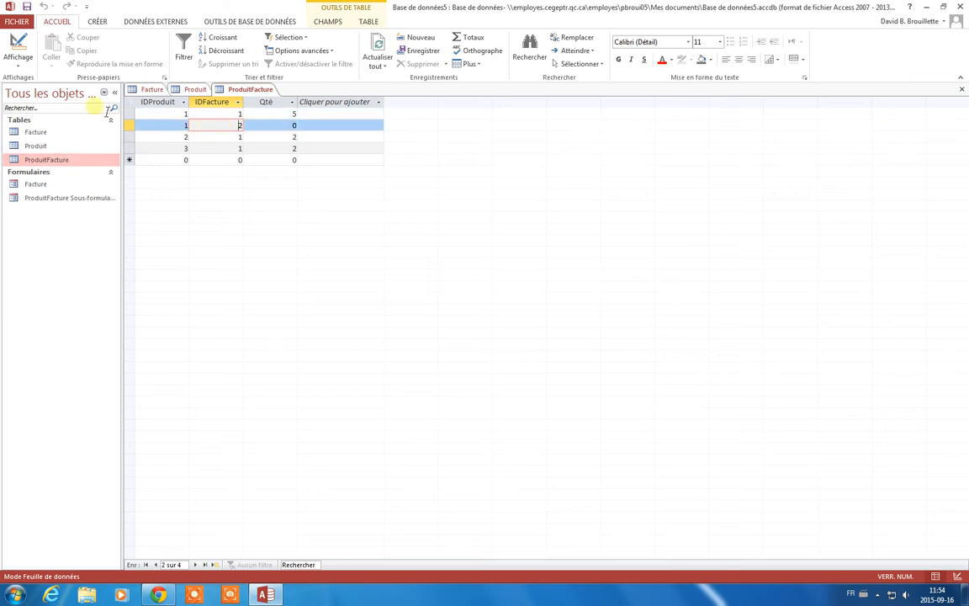
click(124, 25)
click(99, 23)
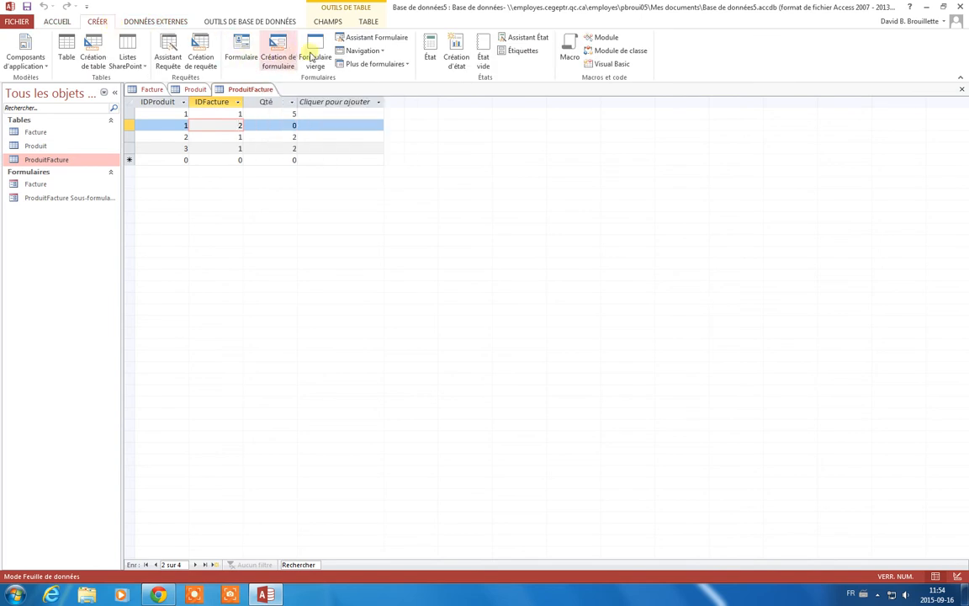
click(370, 39)
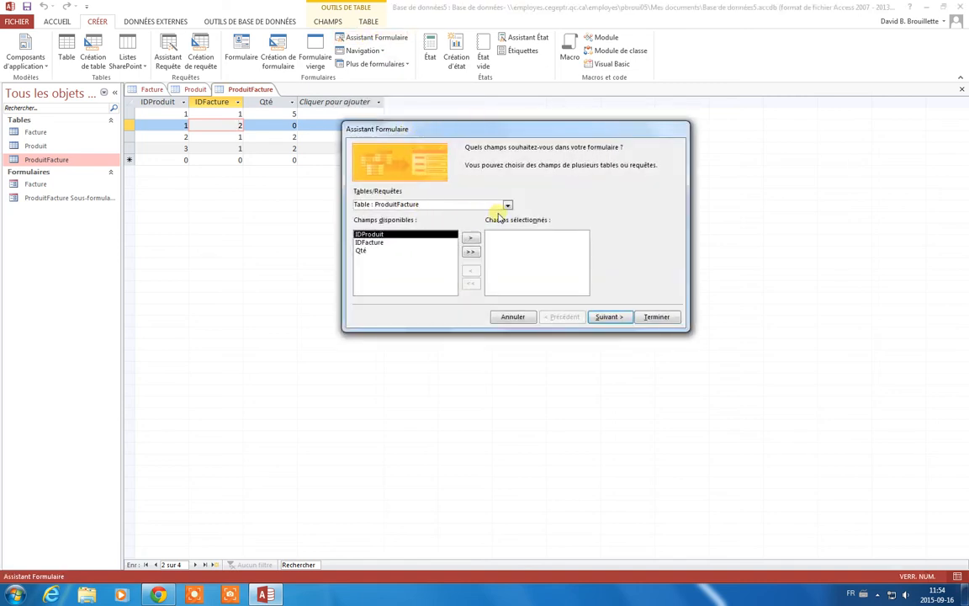
click(471, 253)
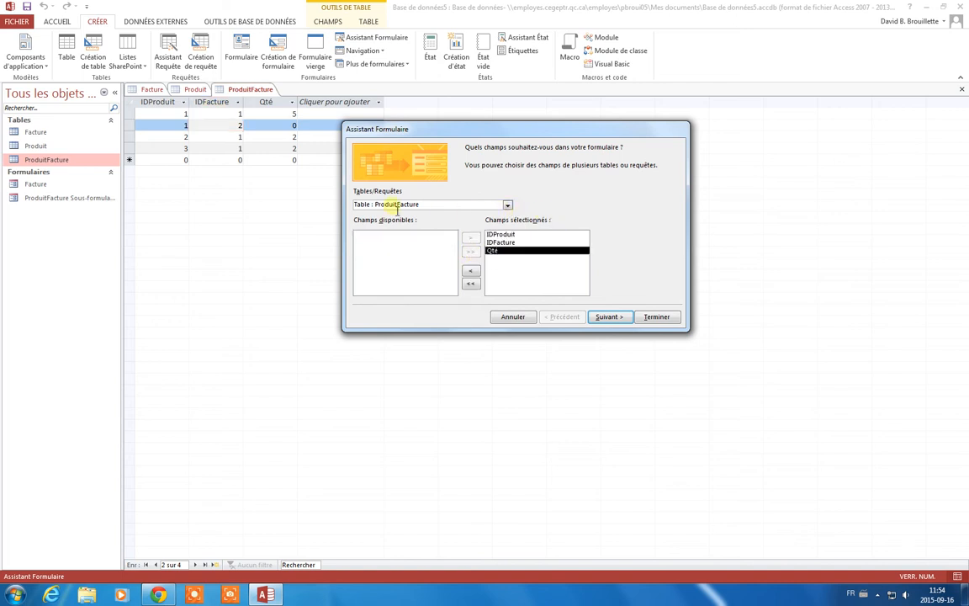
Step: Add all the fields of the Produit table and the Facture table's IDFacture to the form's selected fields
click(507, 206)
click(472, 224)
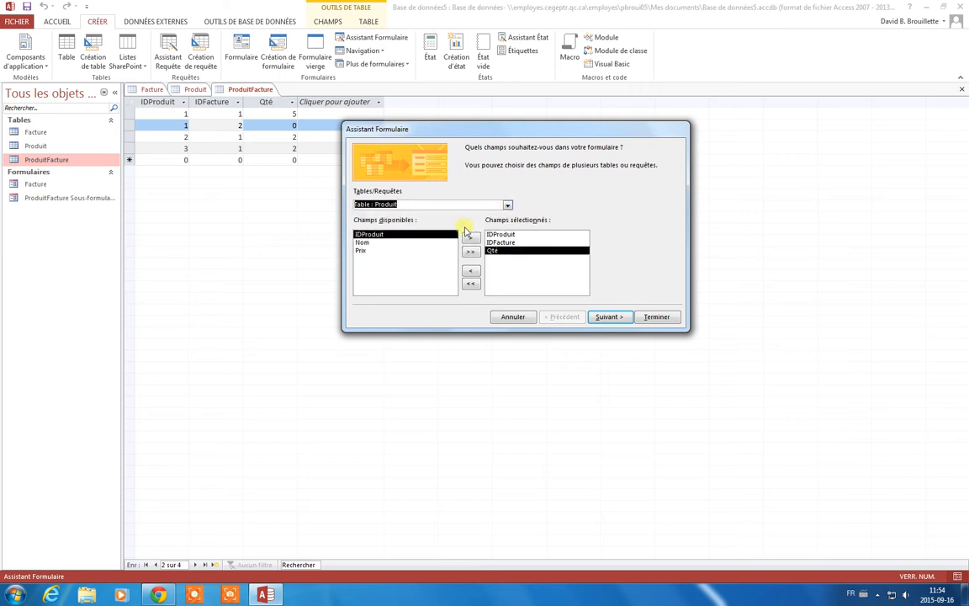
click(470, 252)
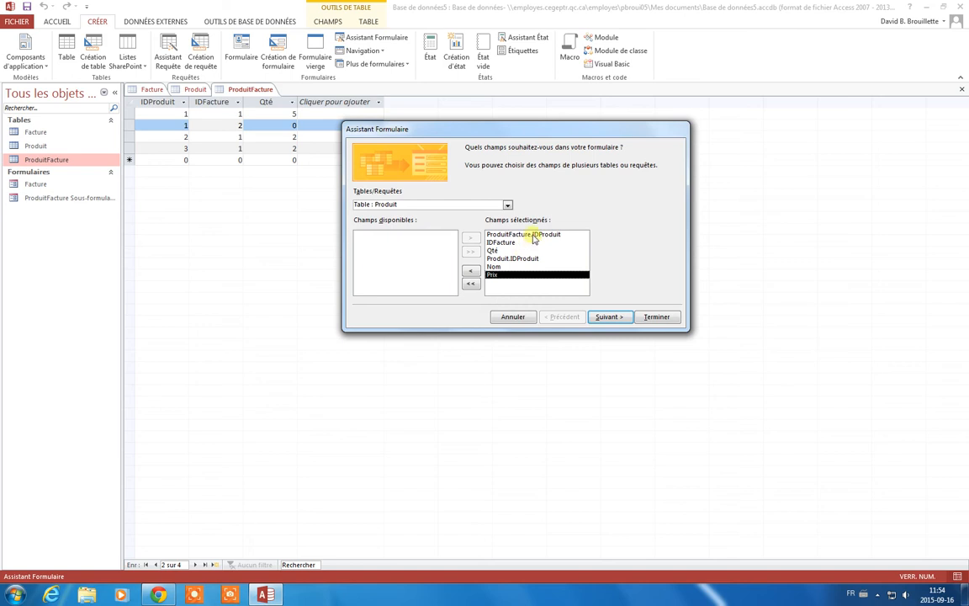
click(508, 205)
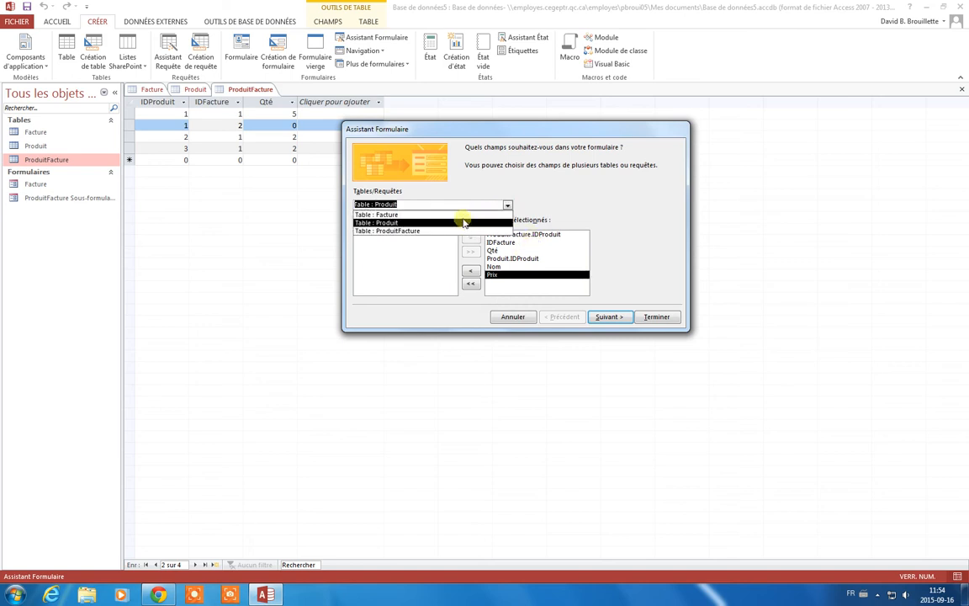
click(395, 213)
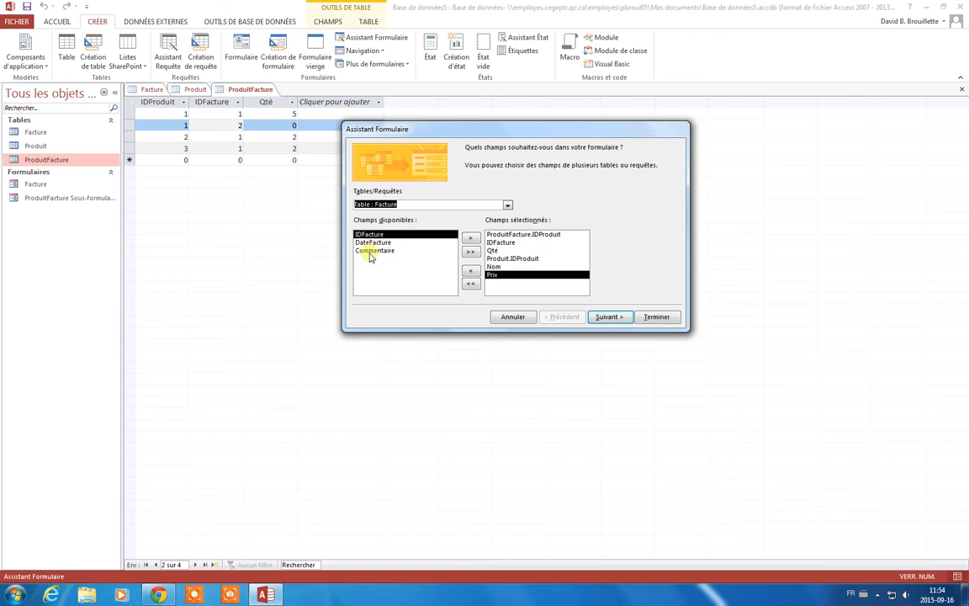
click(468, 238)
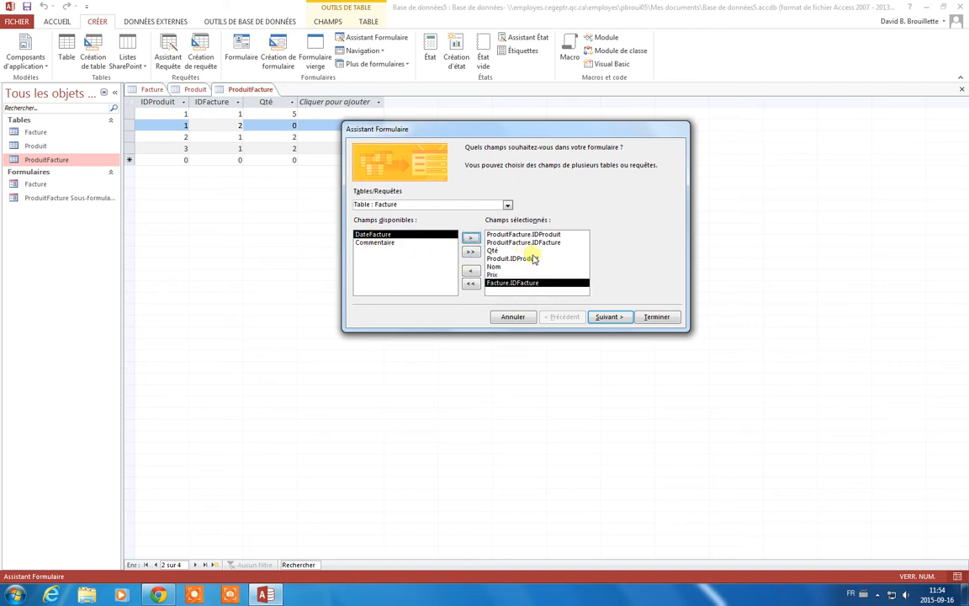
click(599, 318)
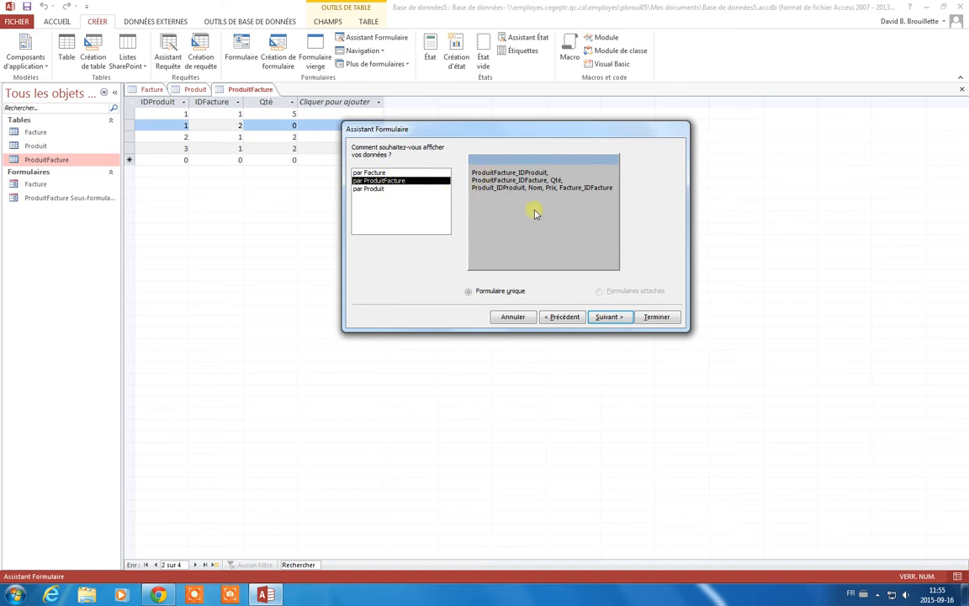
click(370, 172)
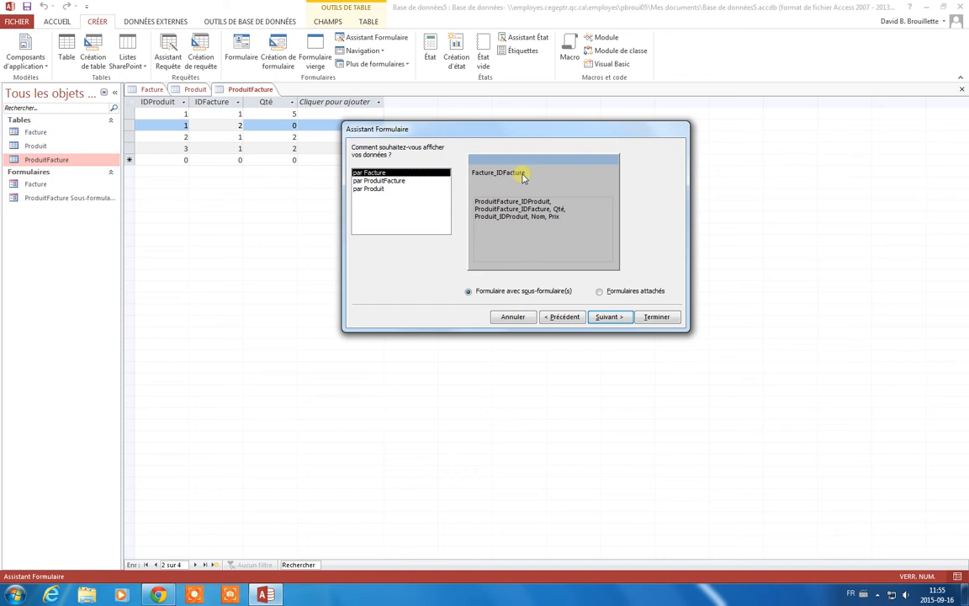
click(562, 317)
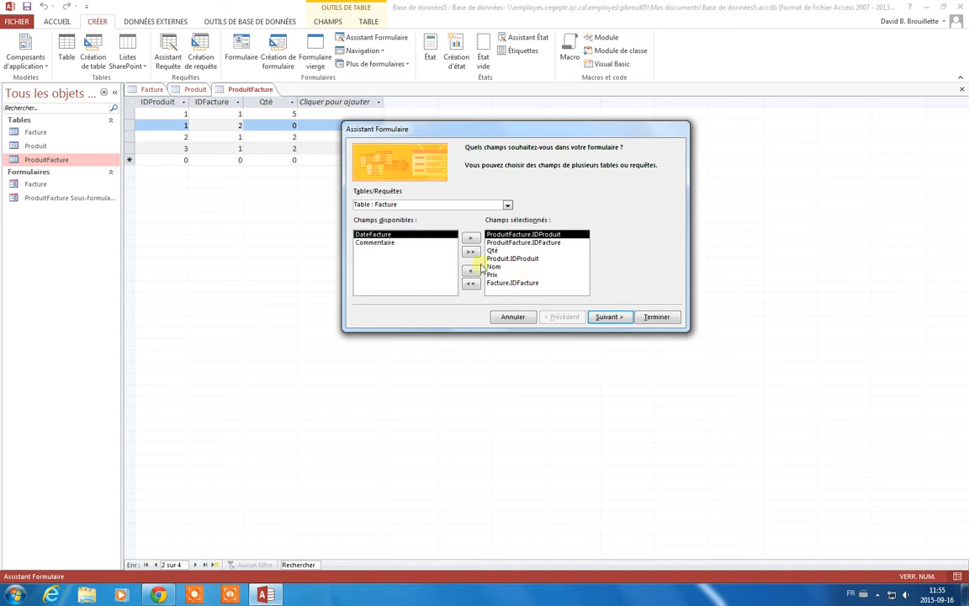
Step: Add the Facture table's DateFacture and Commentaire fields to the form's selected fields
click(507, 206)
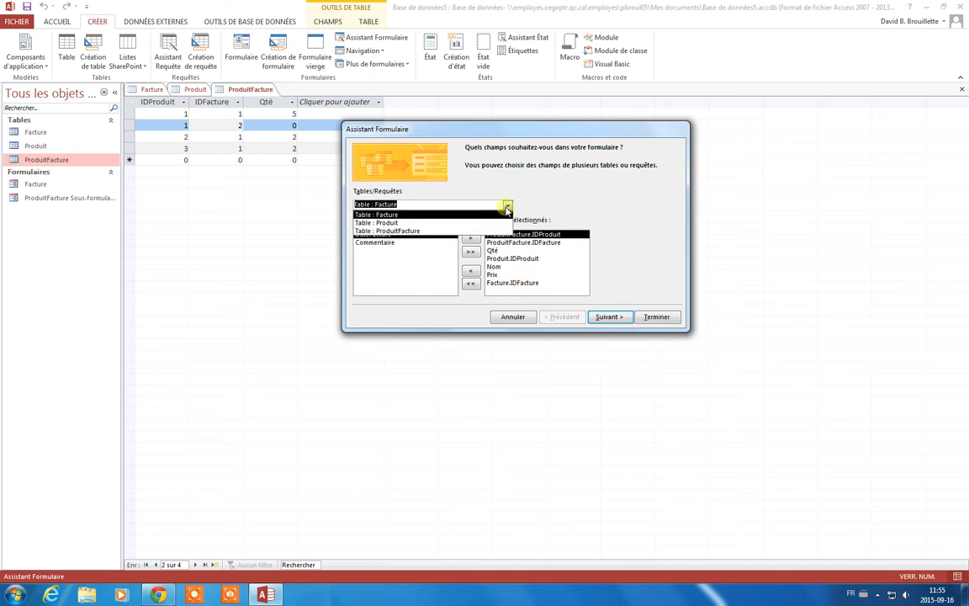
click(411, 249)
double_click(471, 239)
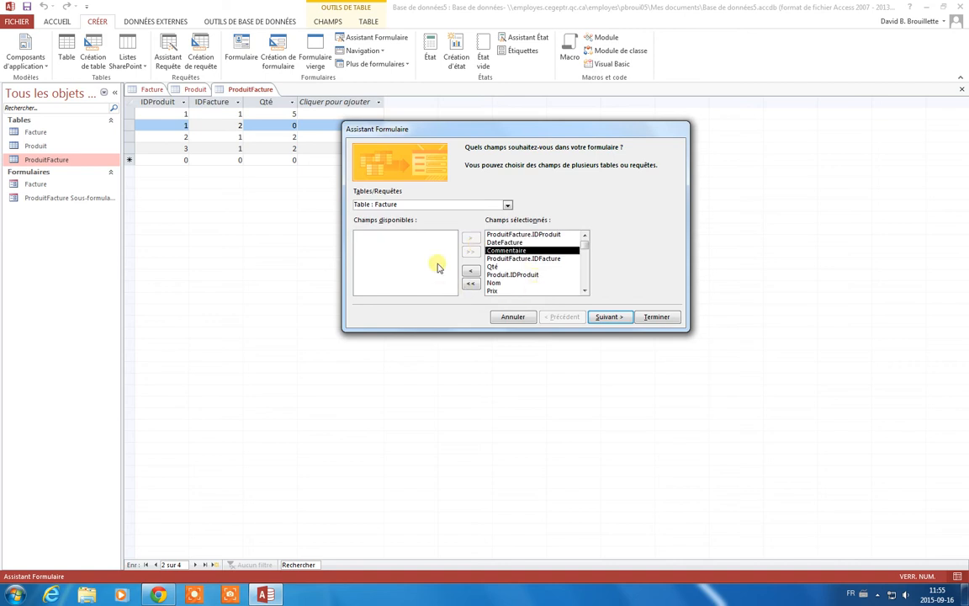
Step: Organise the form's data by Facture with a subform, and give the subform the Feuille de données layout
click(603, 317)
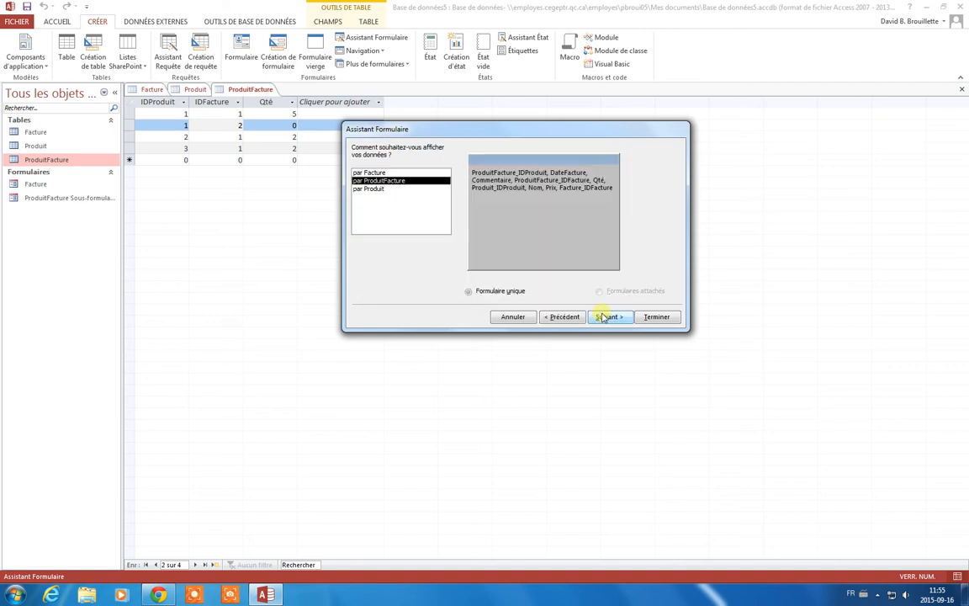
click(437, 174)
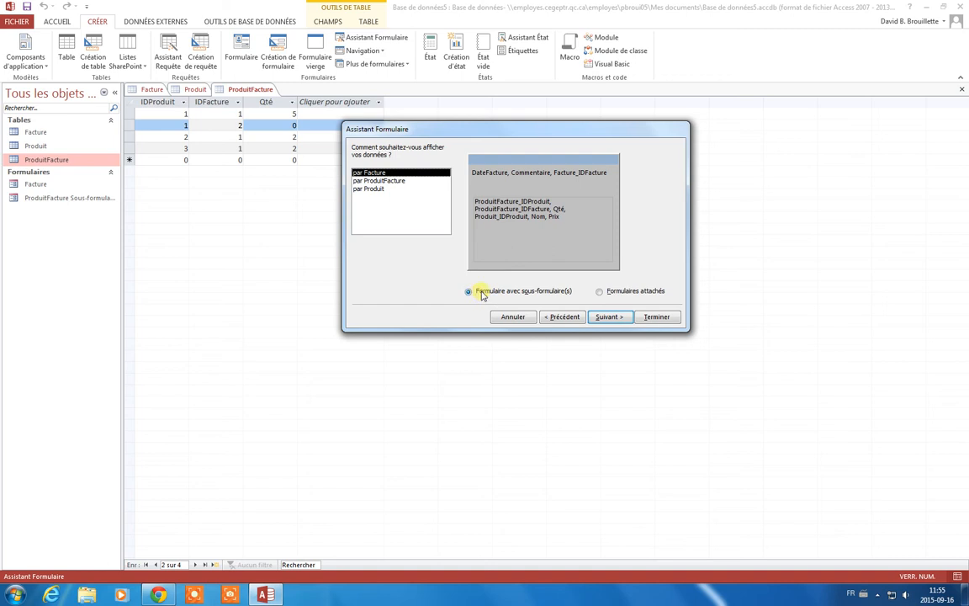
click(608, 320)
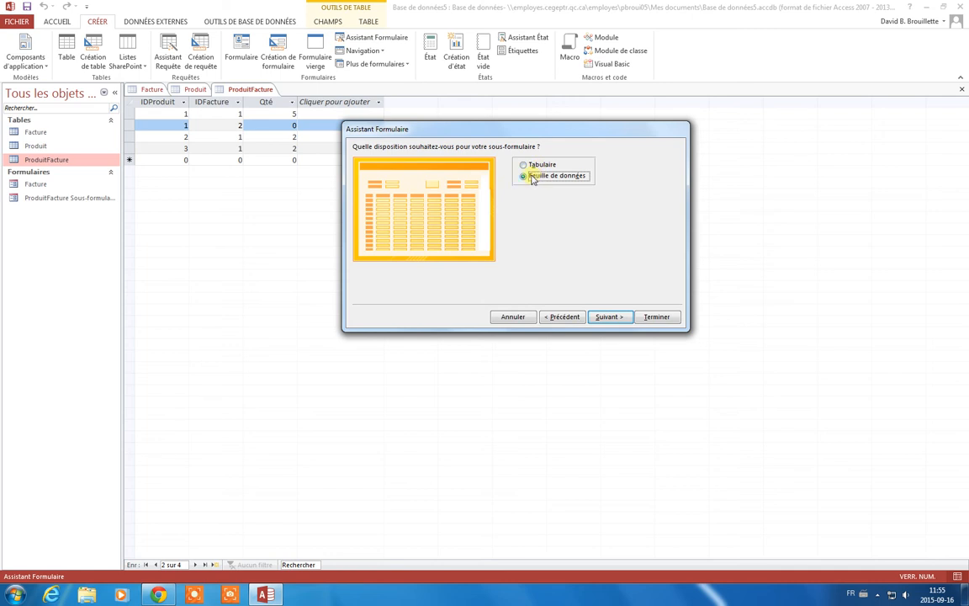
click(606, 318)
Step: Title the form FactureDemo and the subform ProduitFacture Sous-formulaireDemo, and finish creating them so the form opens for data entry
drag(547, 161, 496, 160)
click(575, 165)
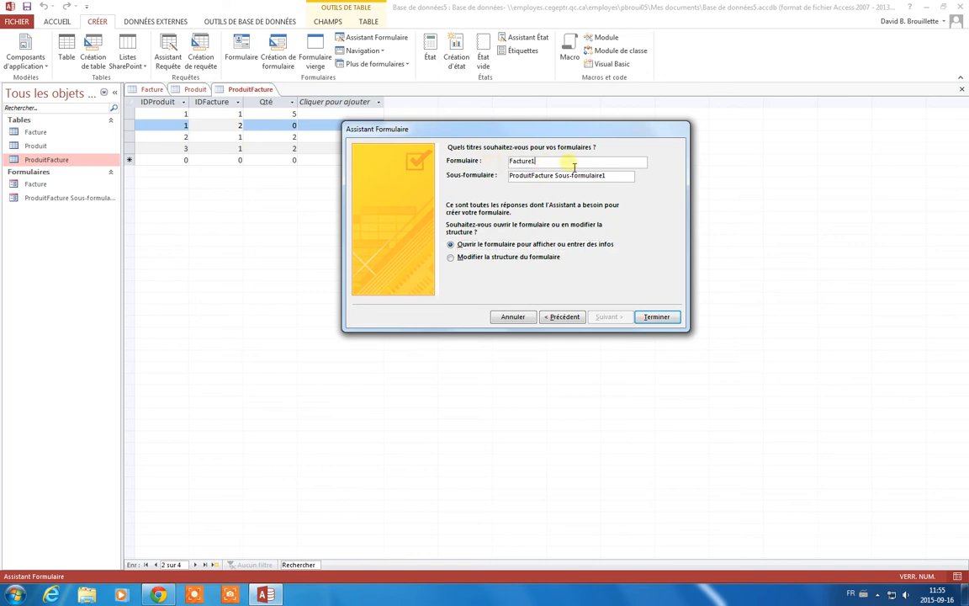
drag(541, 161, 504, 161)
click(560, 162)
drag(615, 178, 553, 181)
click(590, 177)
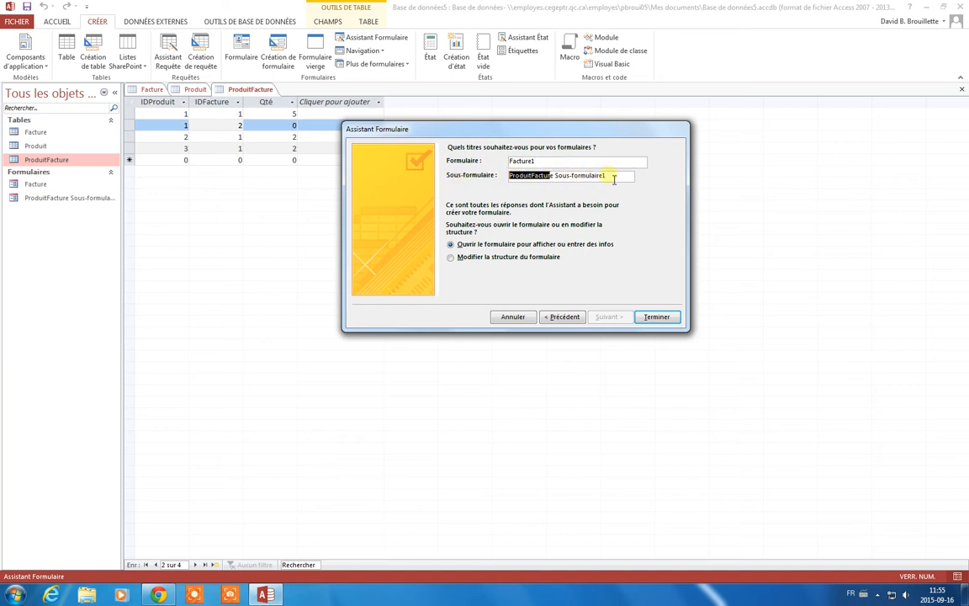
click(619, 181)
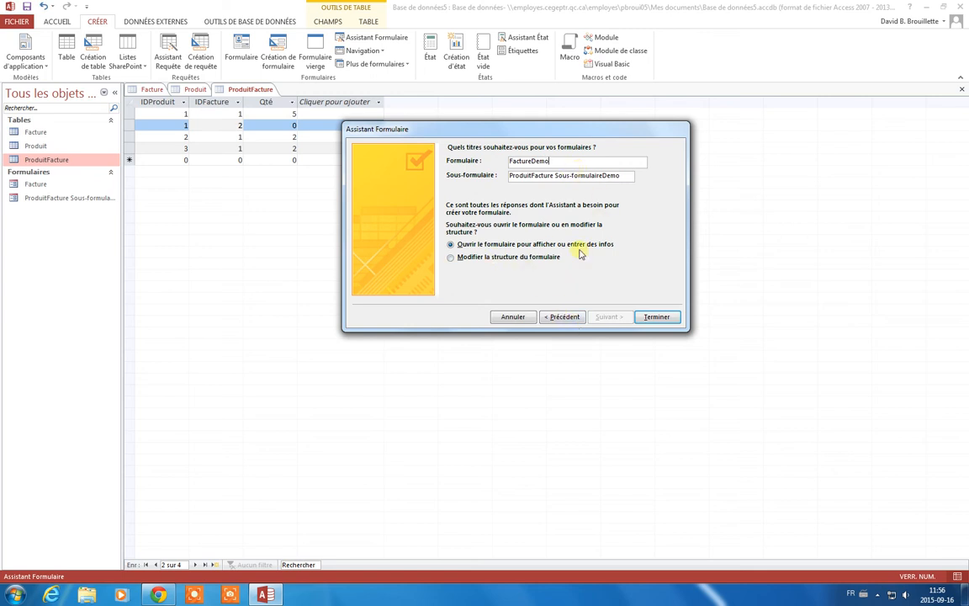
click(657, 317)
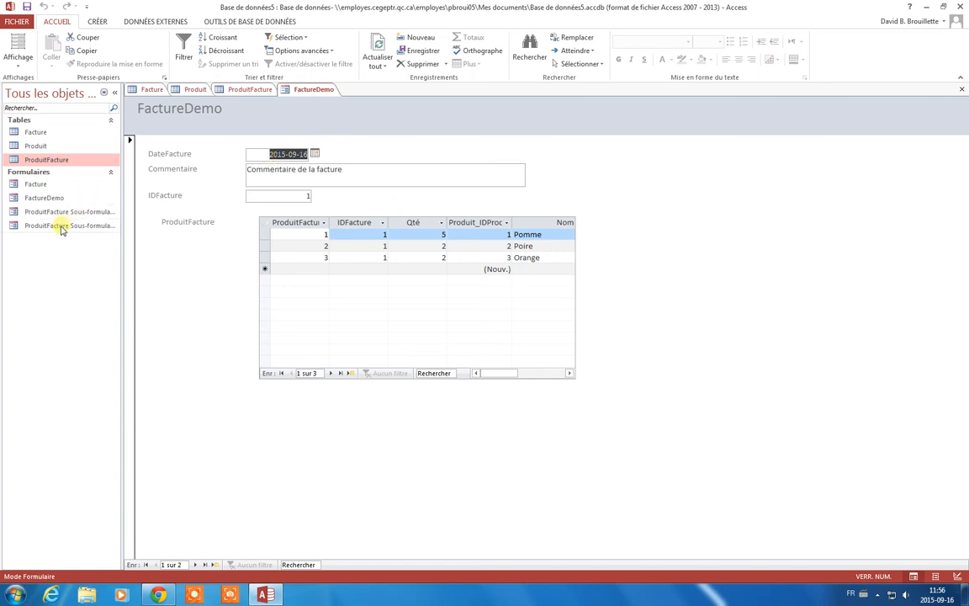
Step: Close the FactureDemo form together with all the other open tables
right_click(300, 93)
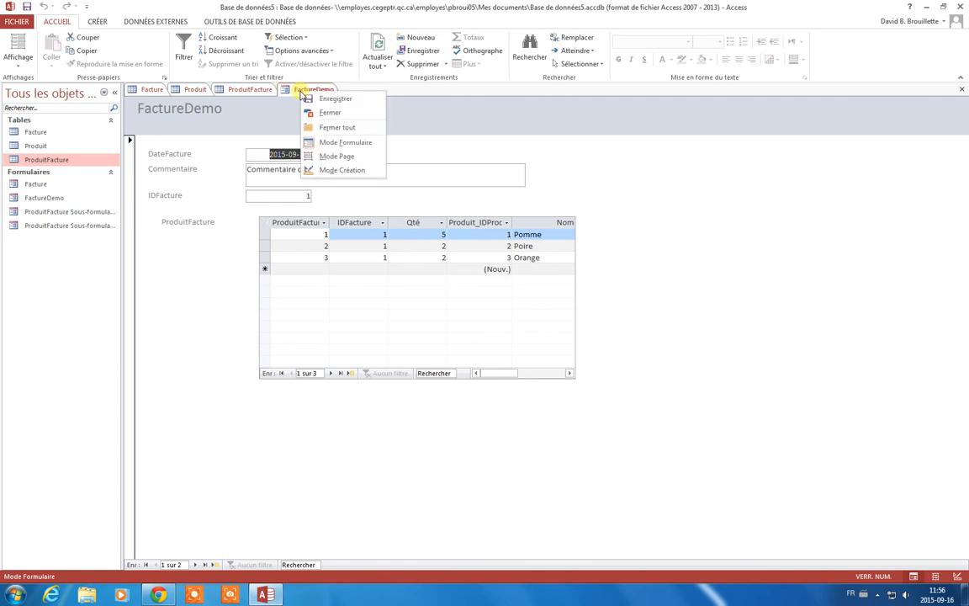
click(330, 127)
click(422, 332)
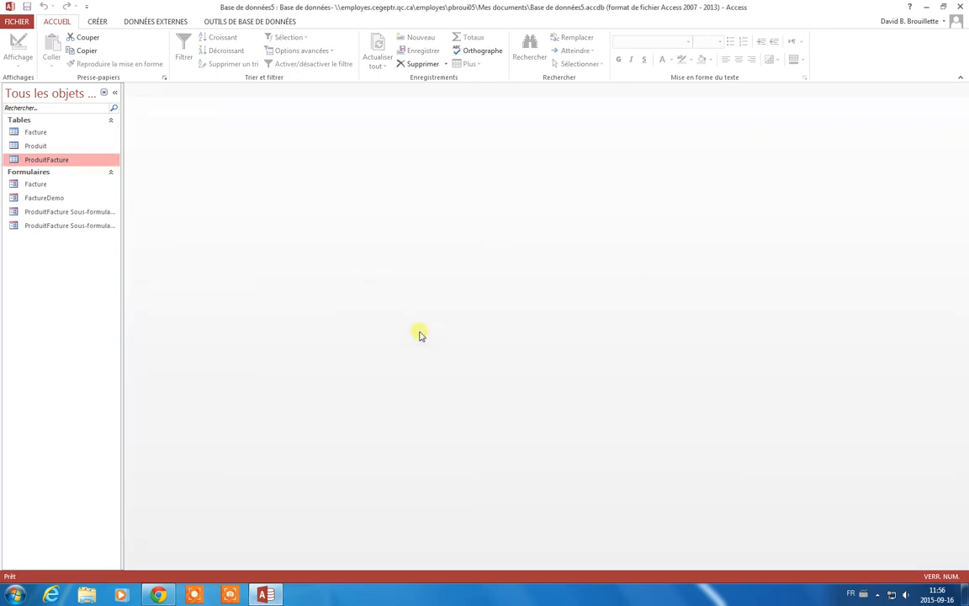
Step: Widen the object list to show full form names and open ProduitFacture Sous-formulaireDemo in Design view
right_click(61, 225)
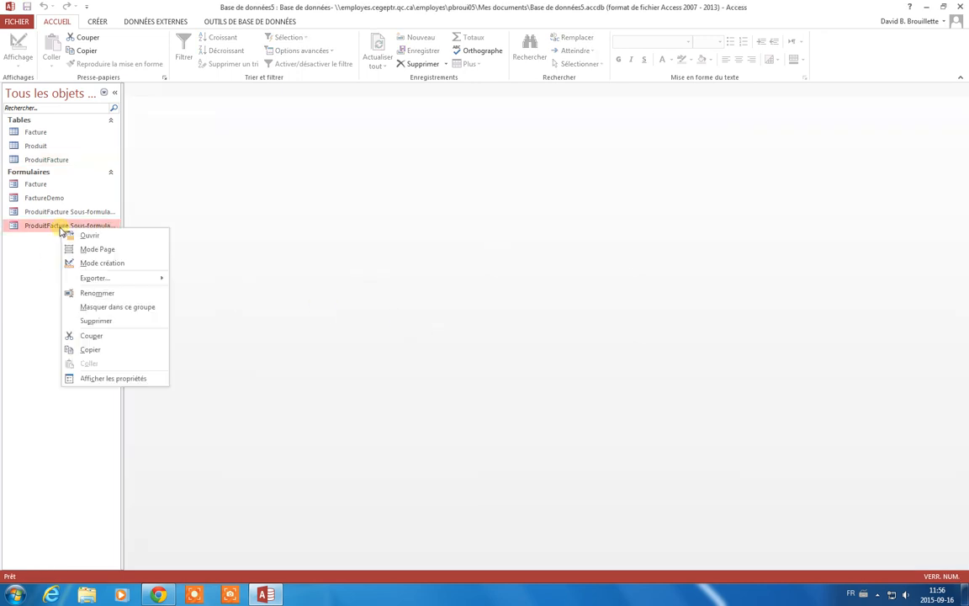
click(96, 223)
drag(124, 218, 208, 219)
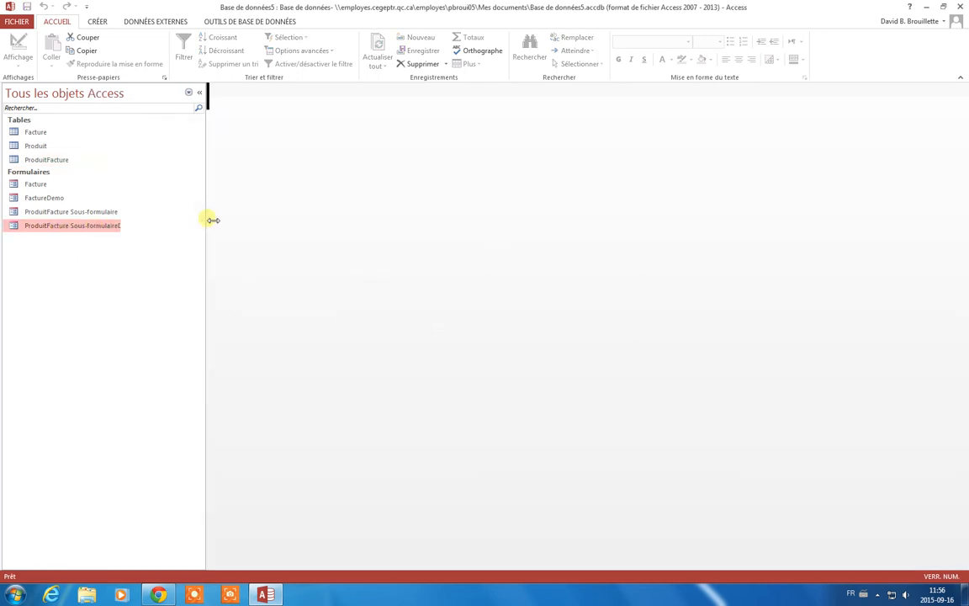
right_click(135, 227)
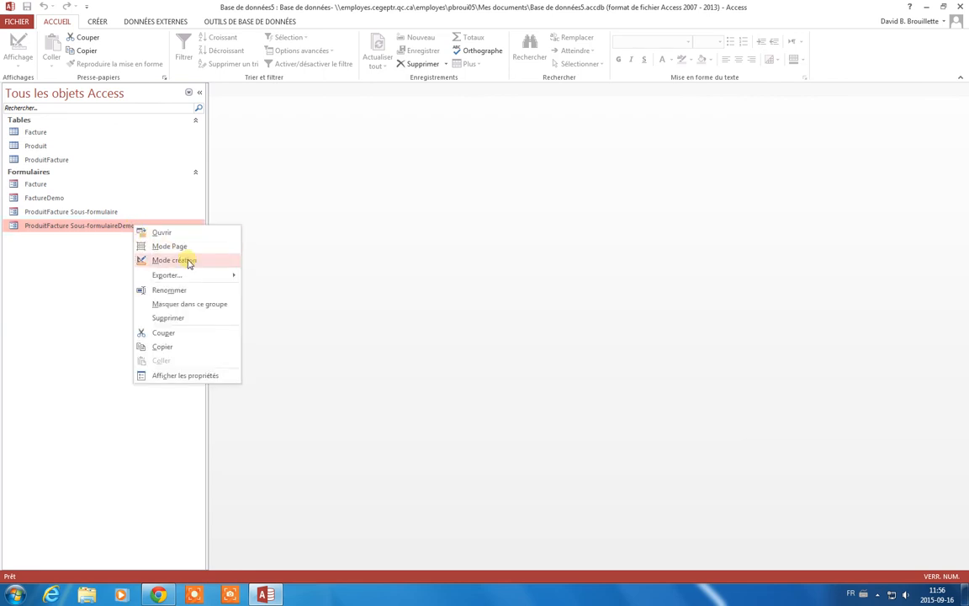
click(185, 261)
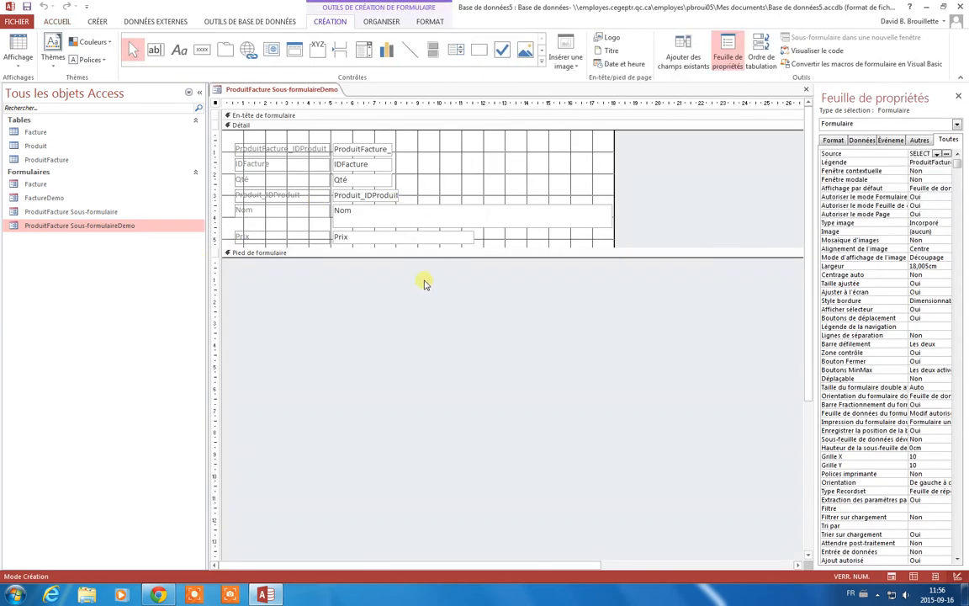
Step: Extend the subform's Détail section to about 7 cm high and delete the Nom text box with its label
mouse_move(384, 261)
mouse_down()
mouse_move(387, 285)
mouse_move(400, 270)
mouse_up()
drag(514, 251, 514, 285)
click(397, 216)
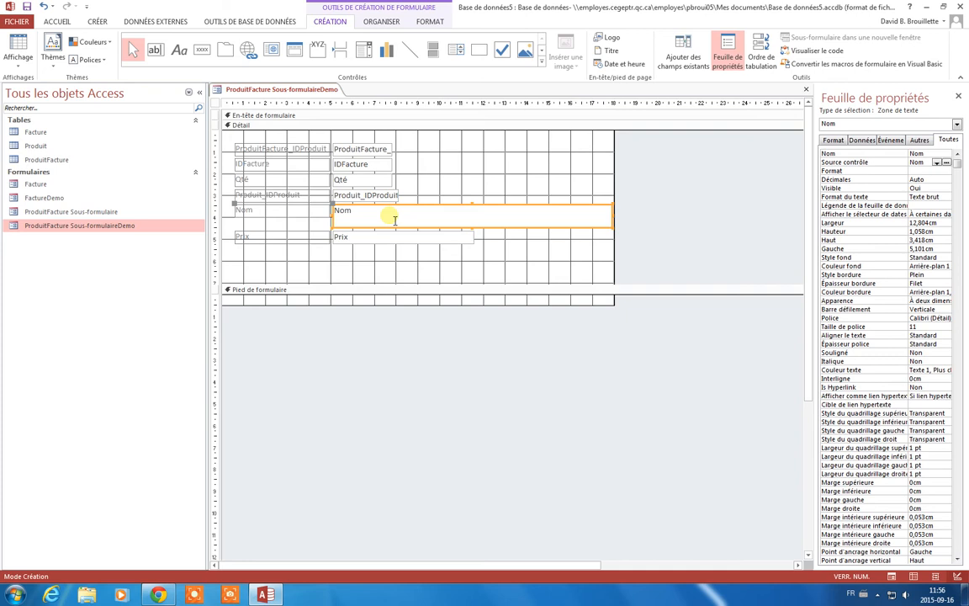
key(Delete)
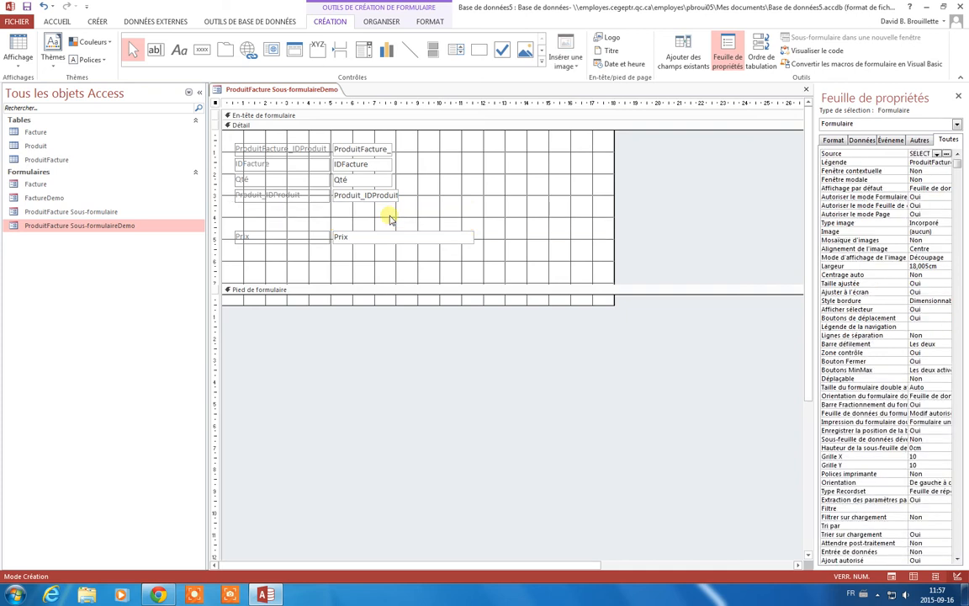
Step: Draw a combo box about 11.2 cm wide between Produit_IDProduit and Prix, taking its values from the Produit table
click(363, 49)
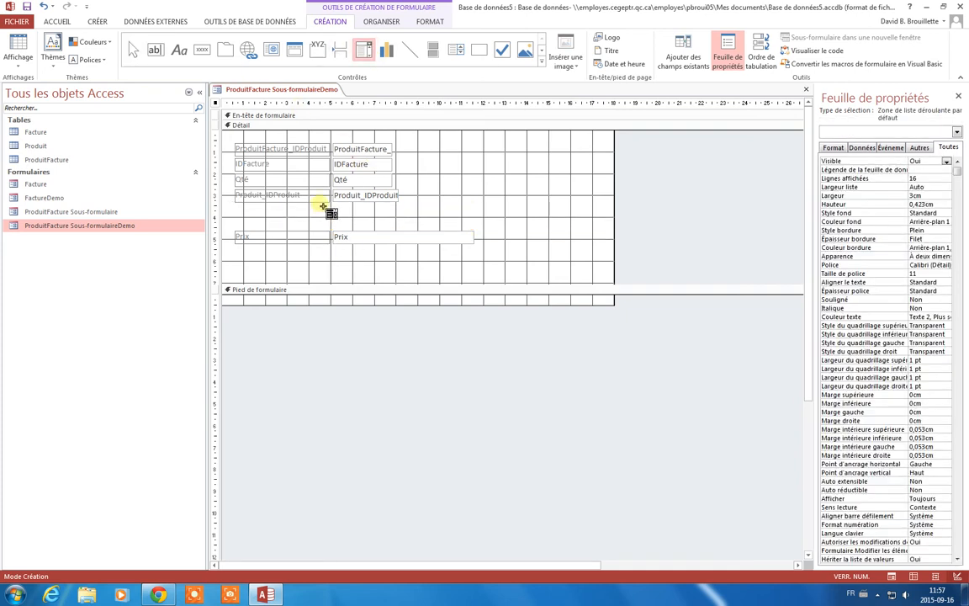
drag(334, 210, 574, 224)
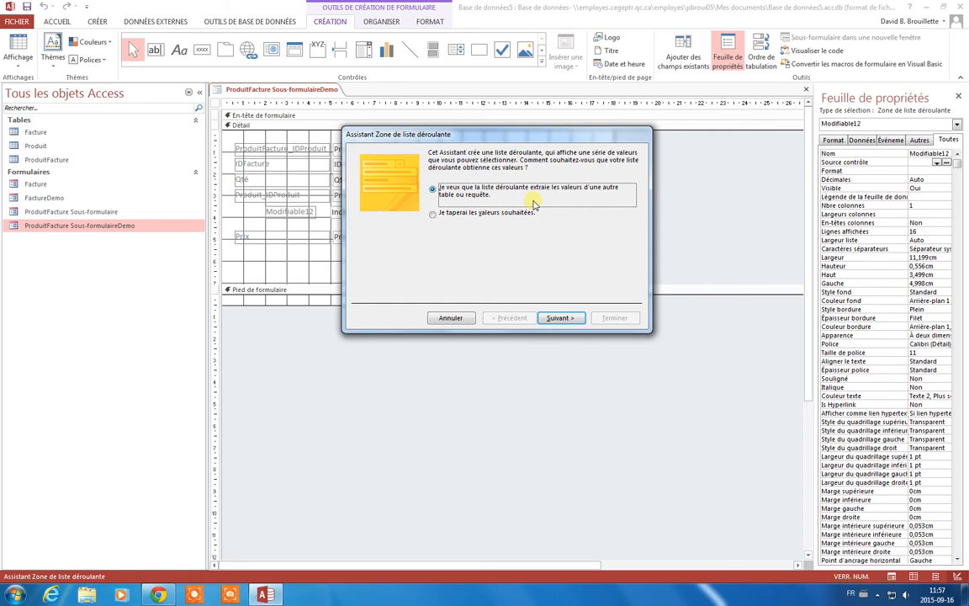
click(557, 318)
click(479, 191)
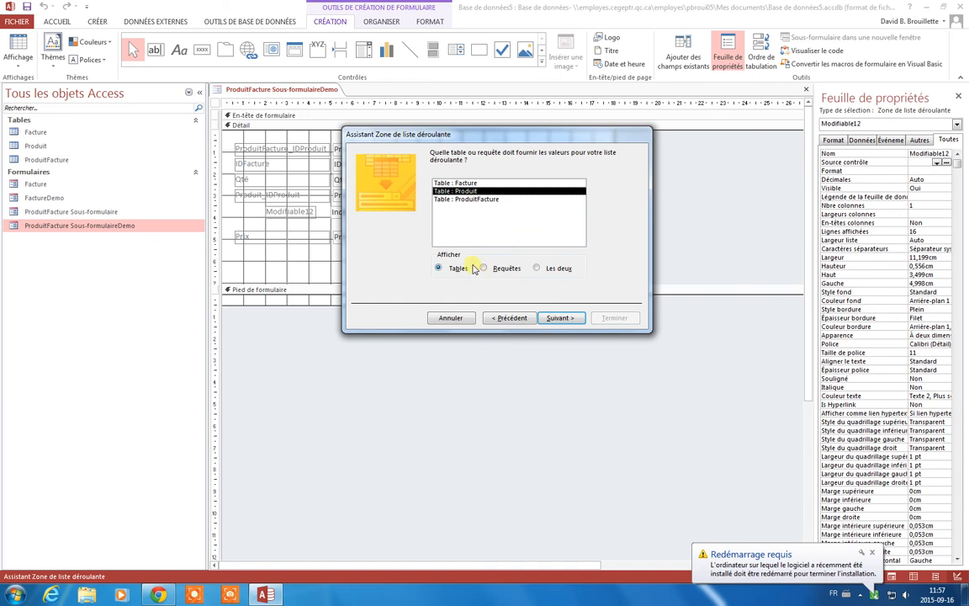
Step: Include the Produit table's IDProduit and Nom fields as the combo box's columns
click(558, 318)
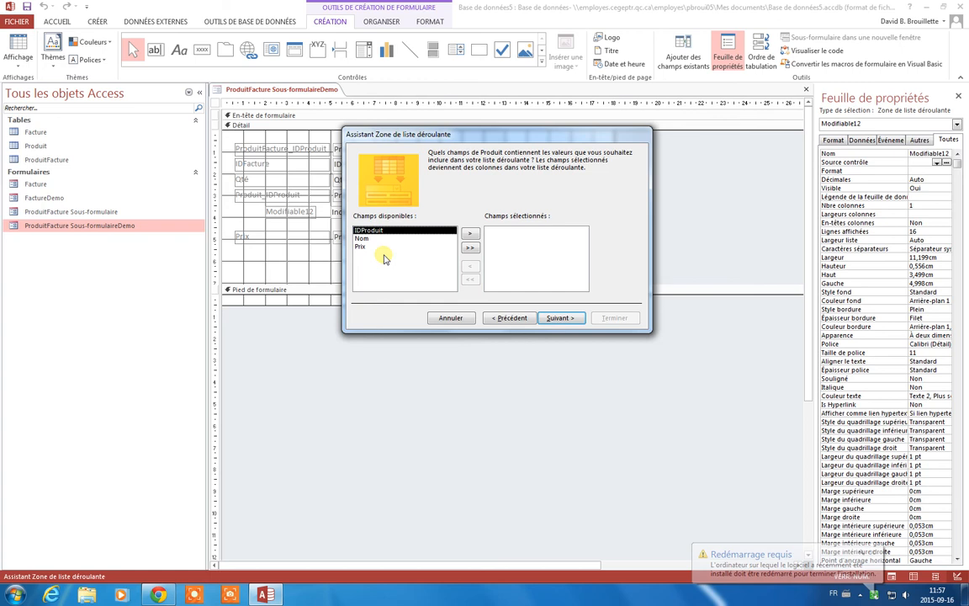
click(470, 239)
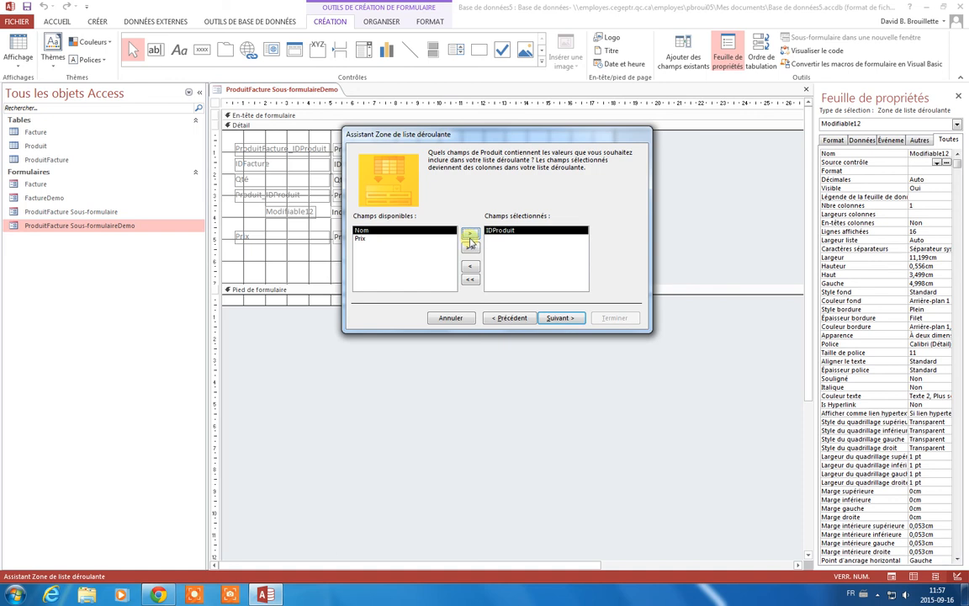
click(470, 239)
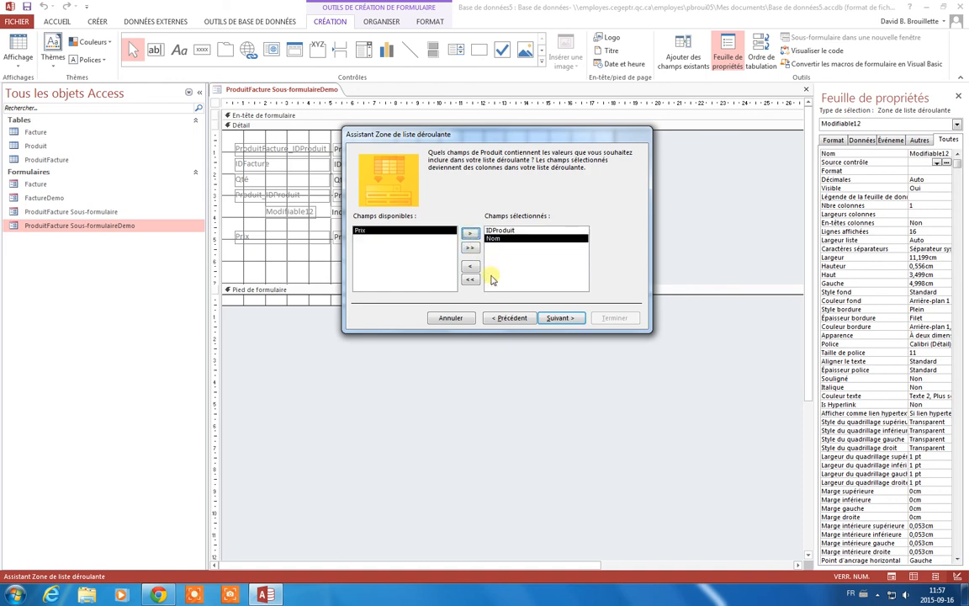
Step: Sort the combo box's product list by Nom in ascending order
click(557, 317)
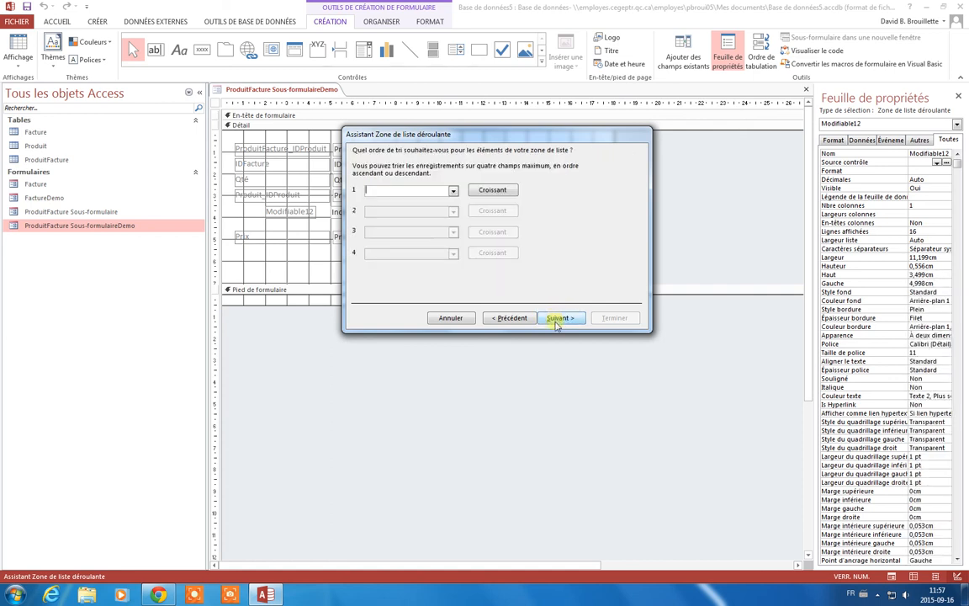
click(454, 196)
click(453, 193)
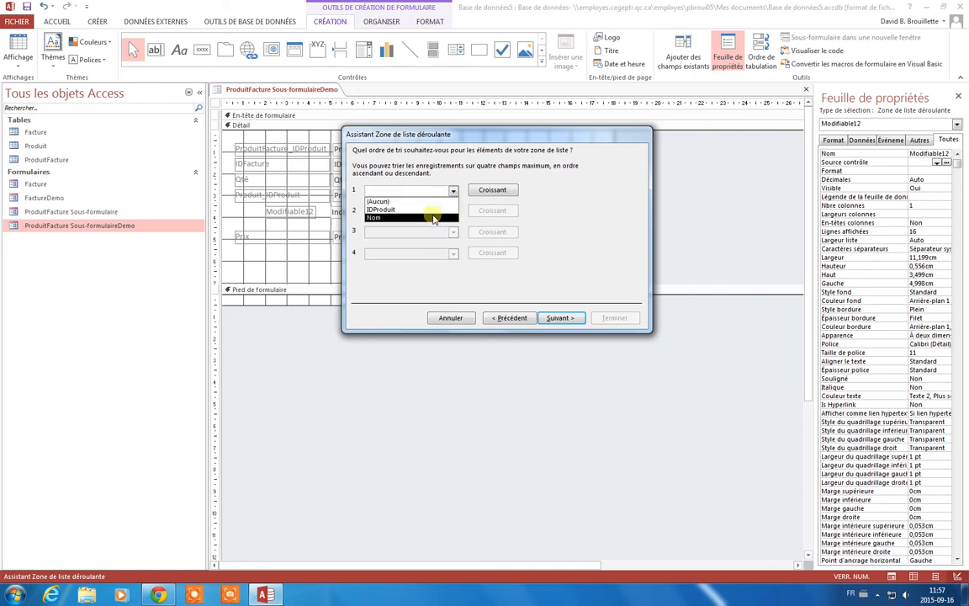
click(434, 218)
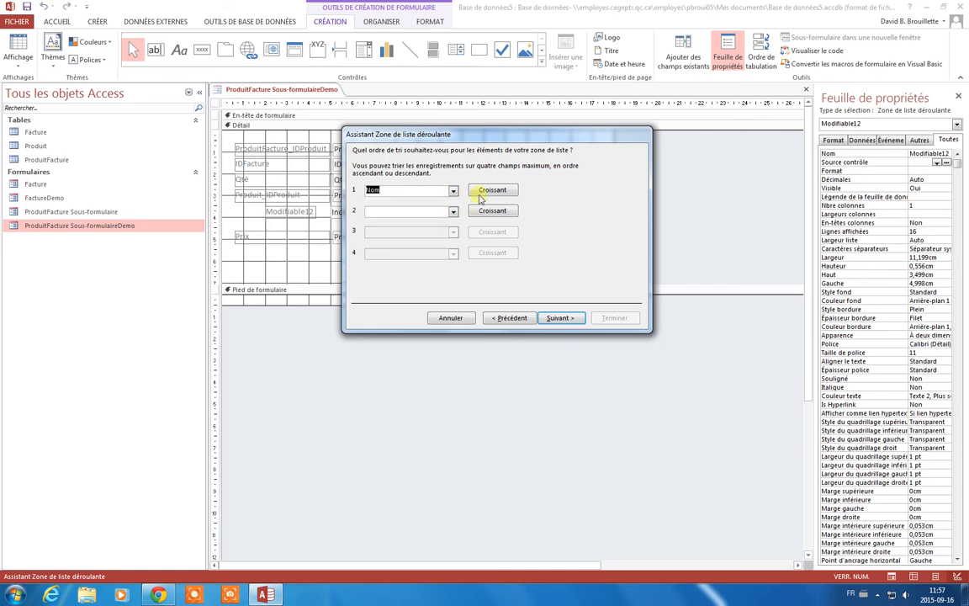
click(558, 317)
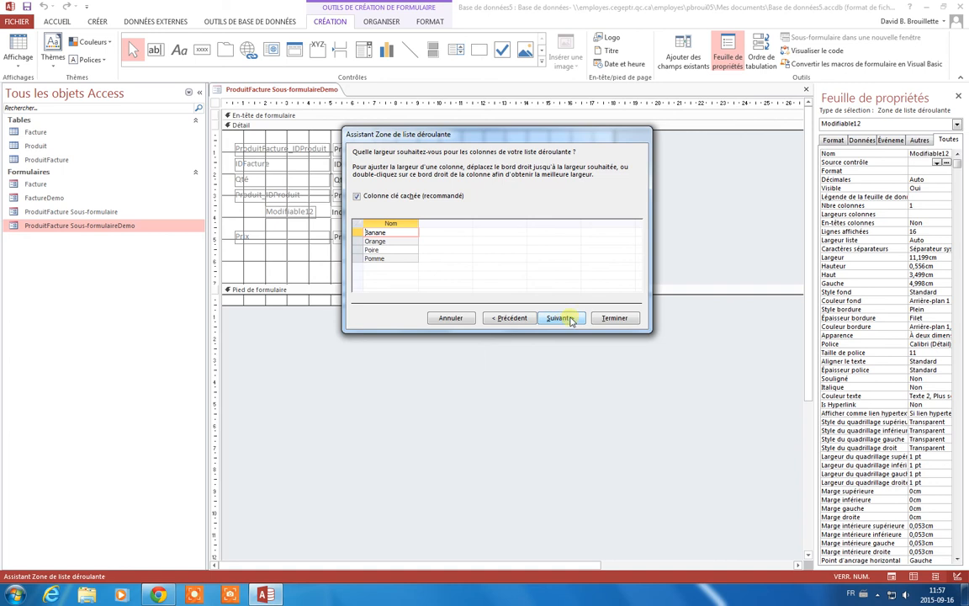
Step: Preview the combo box's columns with the IDProduit key column shown, and hide the key column again
click(424, 200)
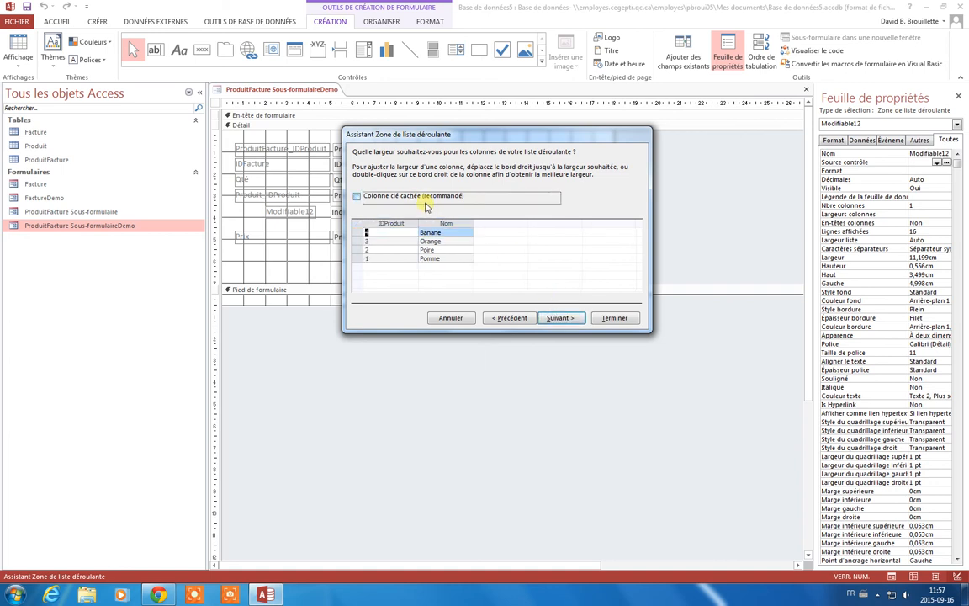
click(425, 200)
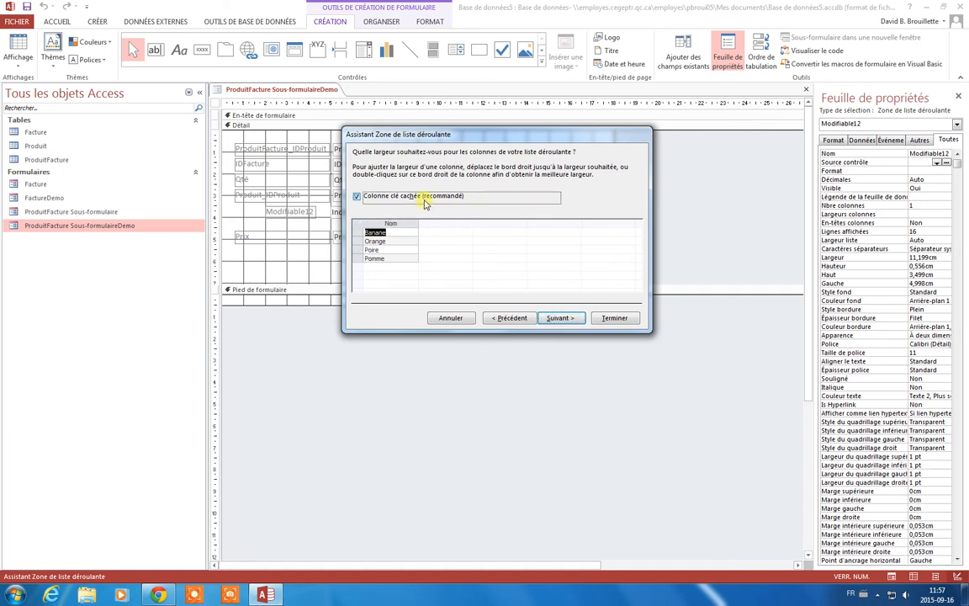
click(425, 200)
click(424, 201)
Step: Accept the hidden key column, choose to store the combo box's value in a field, and open the list of available fields
click(556, 319)
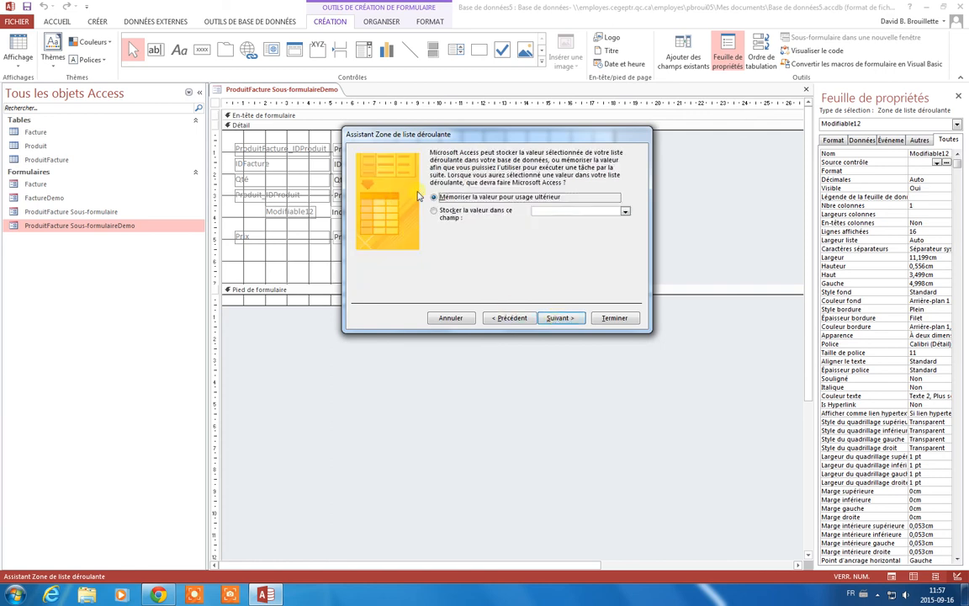
click(453, 214)
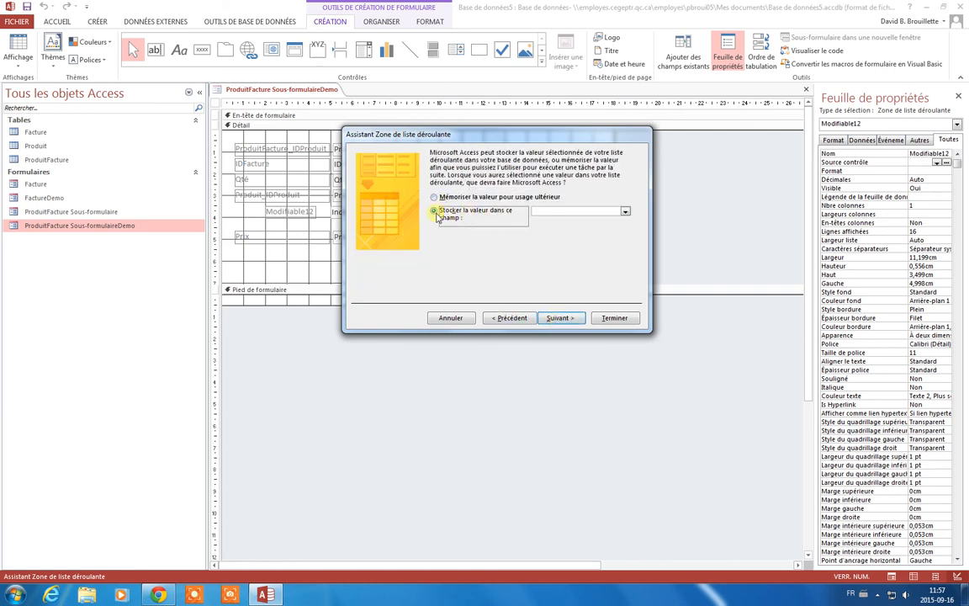
click(625, 211)
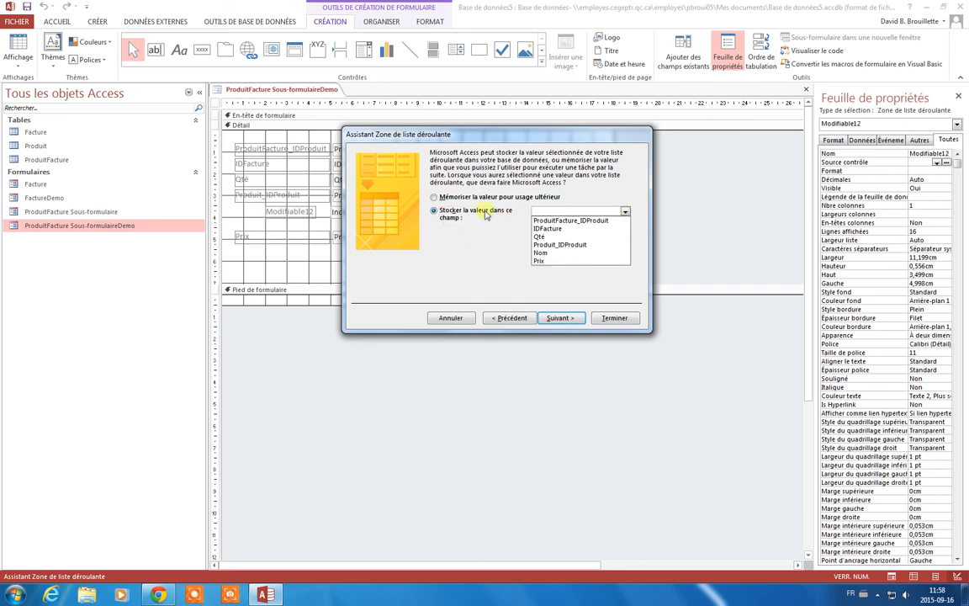